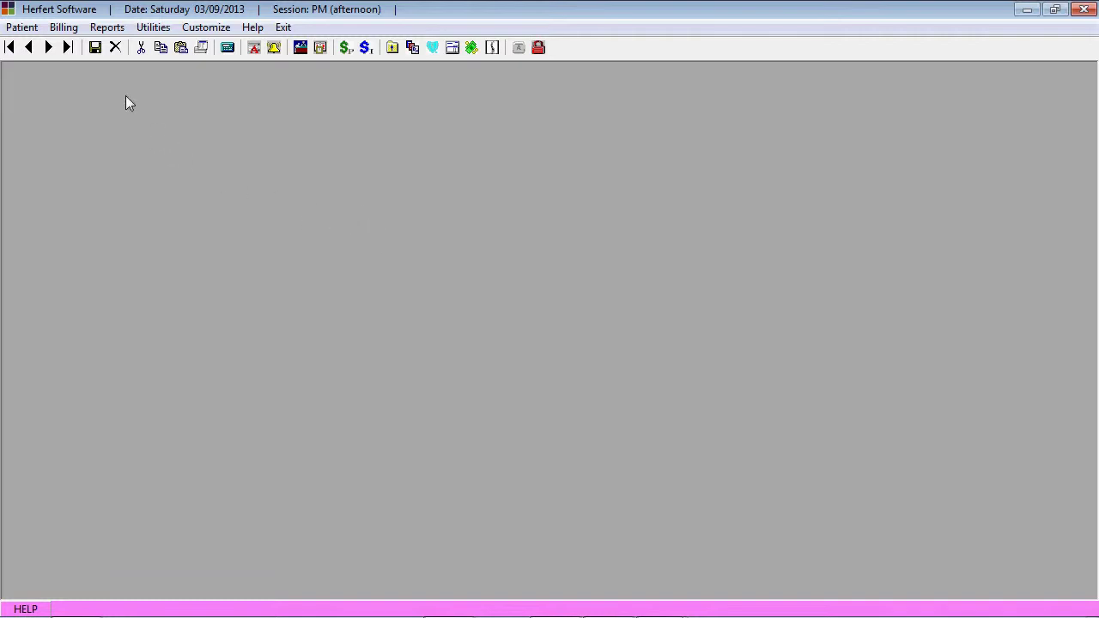
Open Patient > Appointments to show the patient's scheduled appointments with notes.
left_click(19, 32)
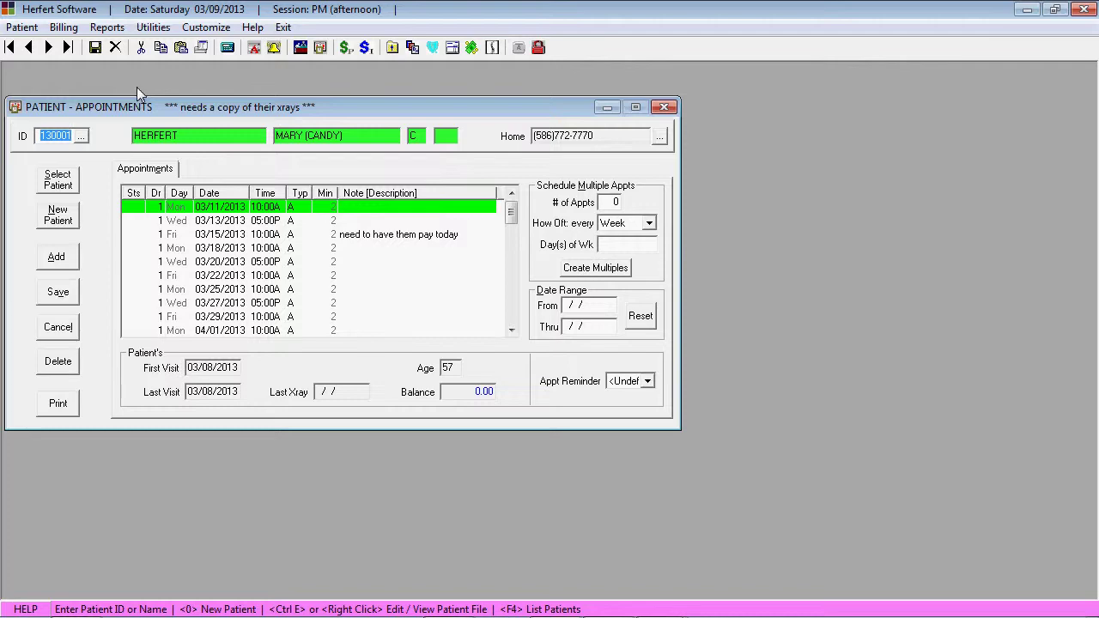
Look up the patient matching 'de' and delete their appointments 09/06/2012–10/18/2012.
key("F4")
type("de")
key("Return")
key("Return")
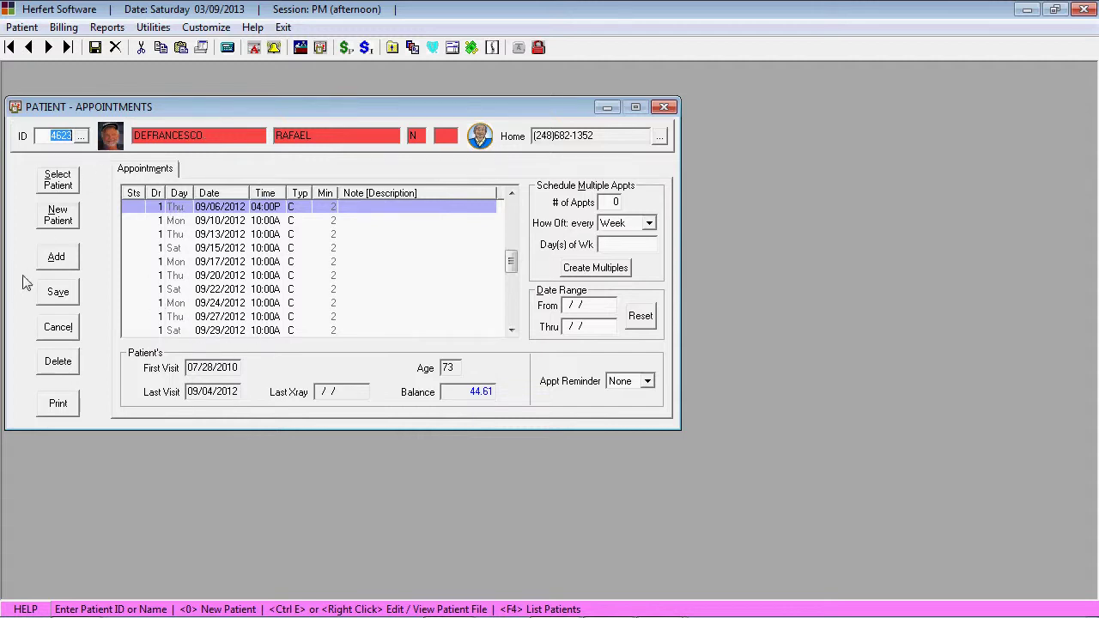
left_click(59, 361)
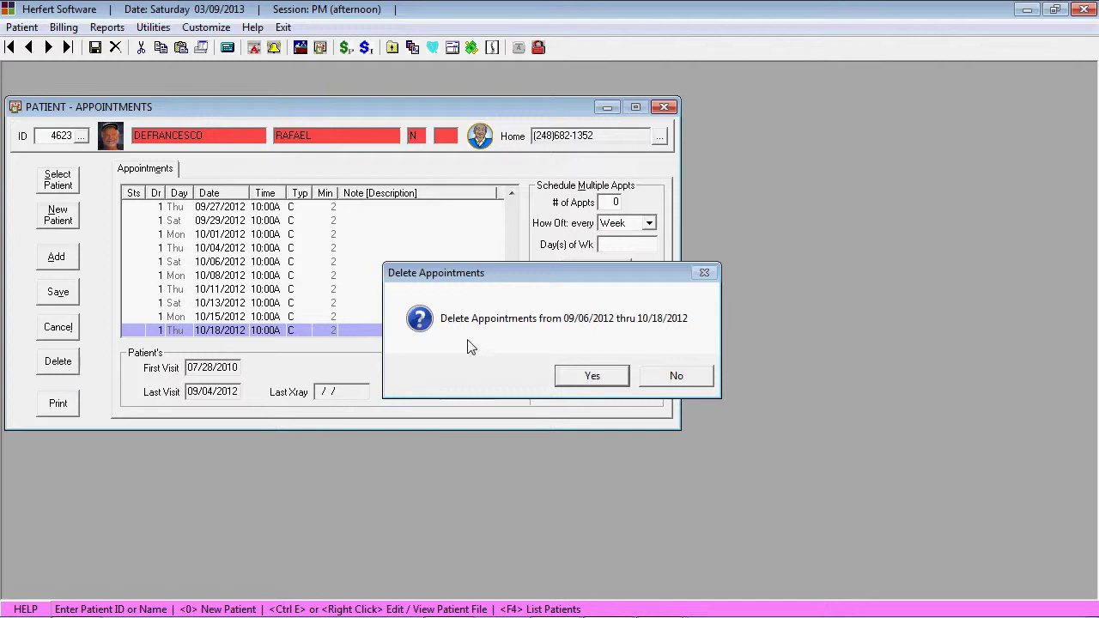
left_click(592, 376)
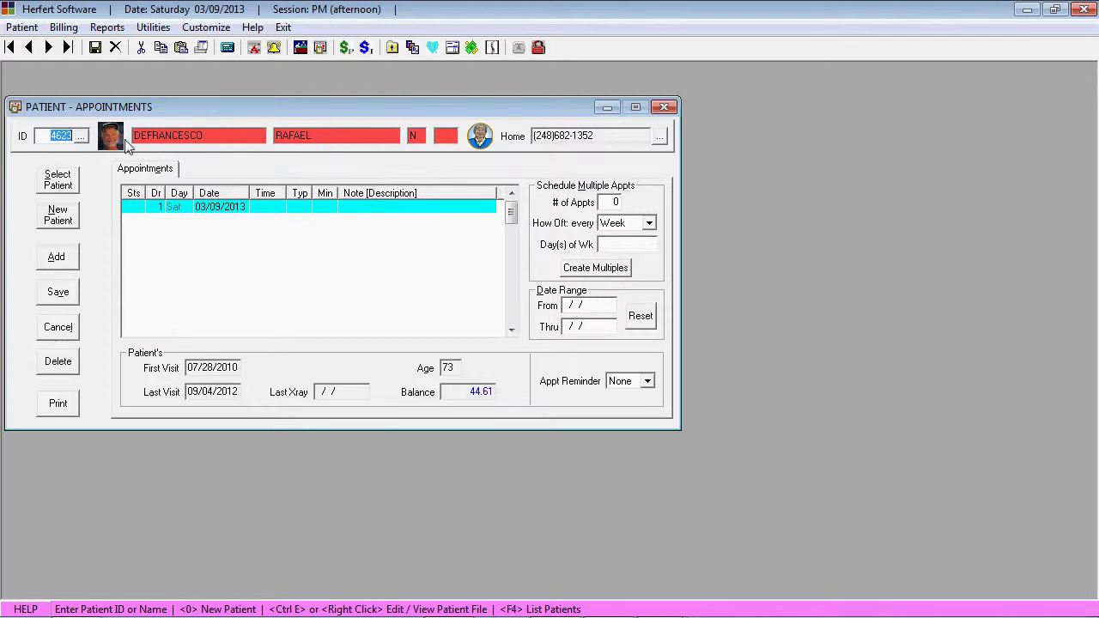
Reload the patient with last name HERF and dismiss the patient message.
type("HERF")
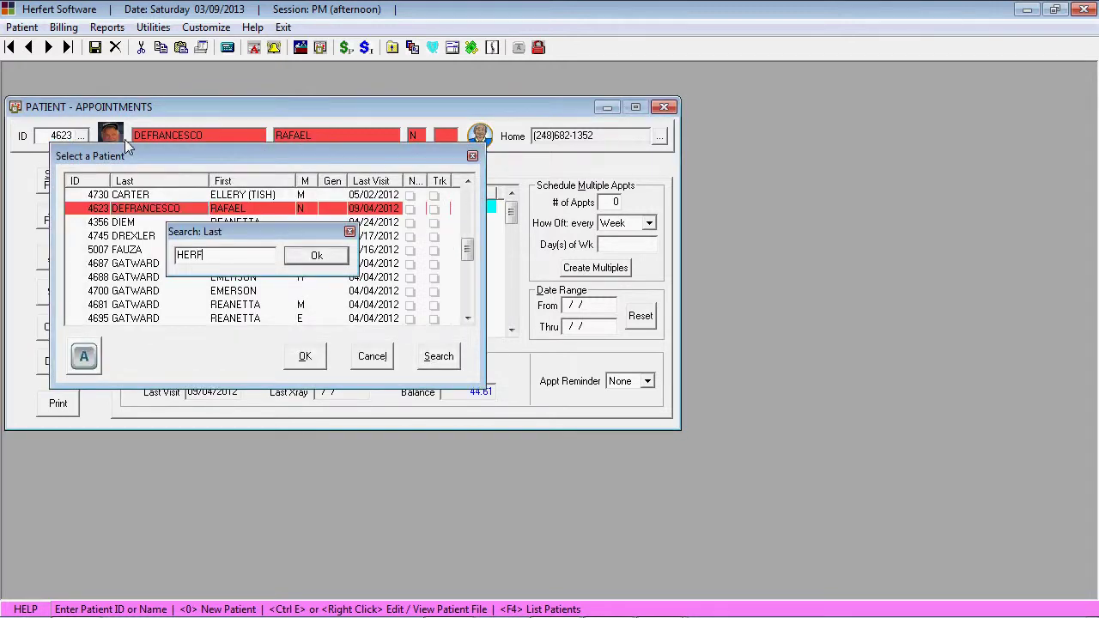
key("Return")
key("Return")
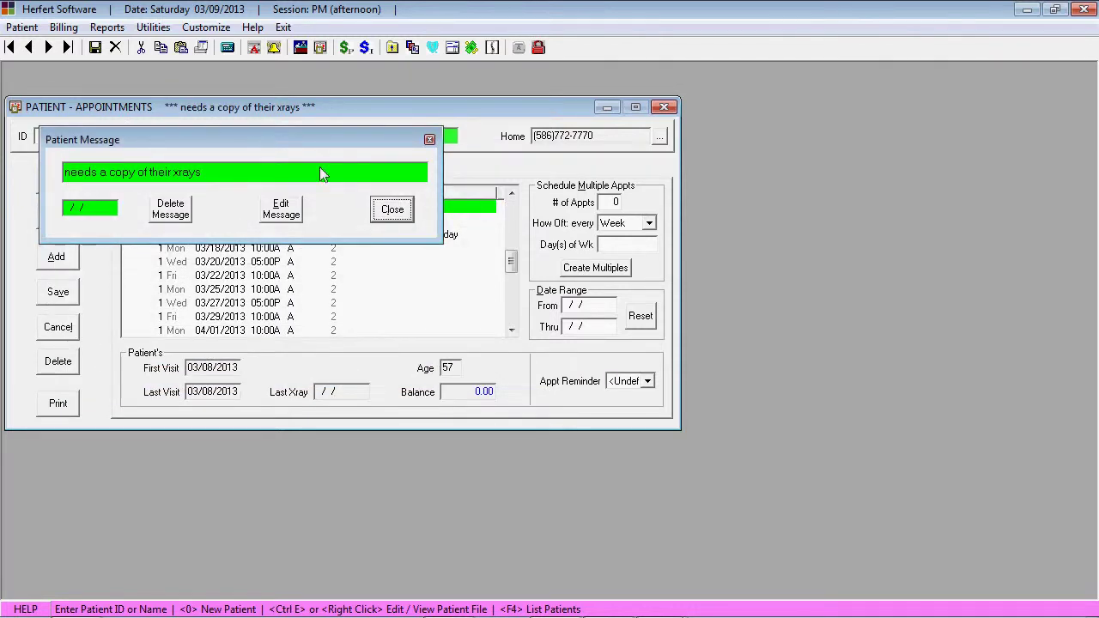
left_click(385, 211)
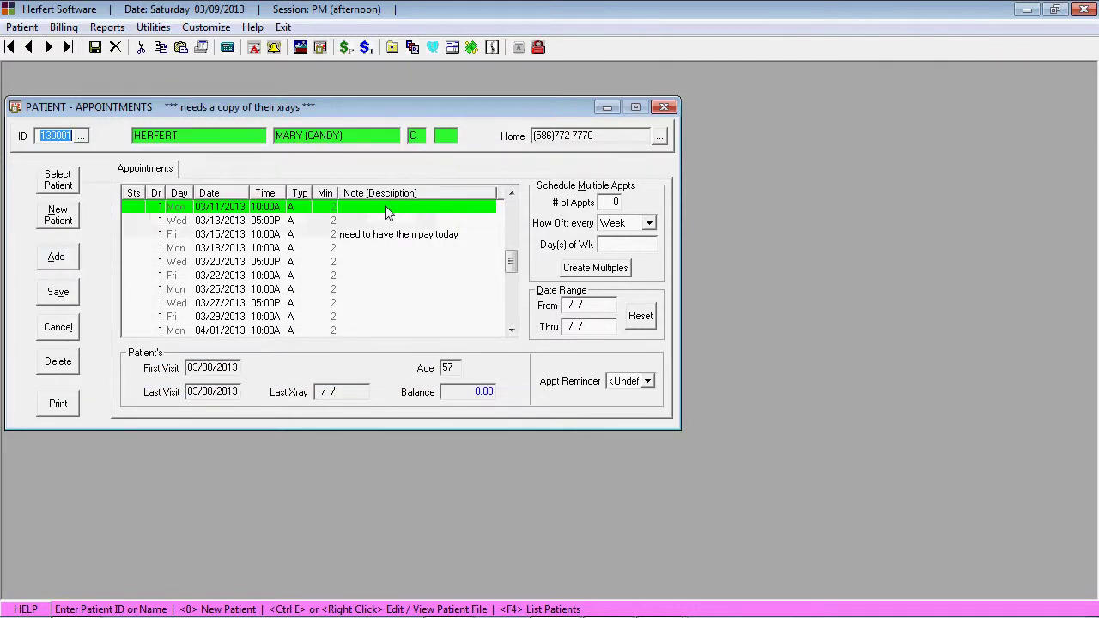
Delete the patient's existing appointments and date a new one Monday 03/11/2013.
left_click(74, 369)
left_click(590, 392)
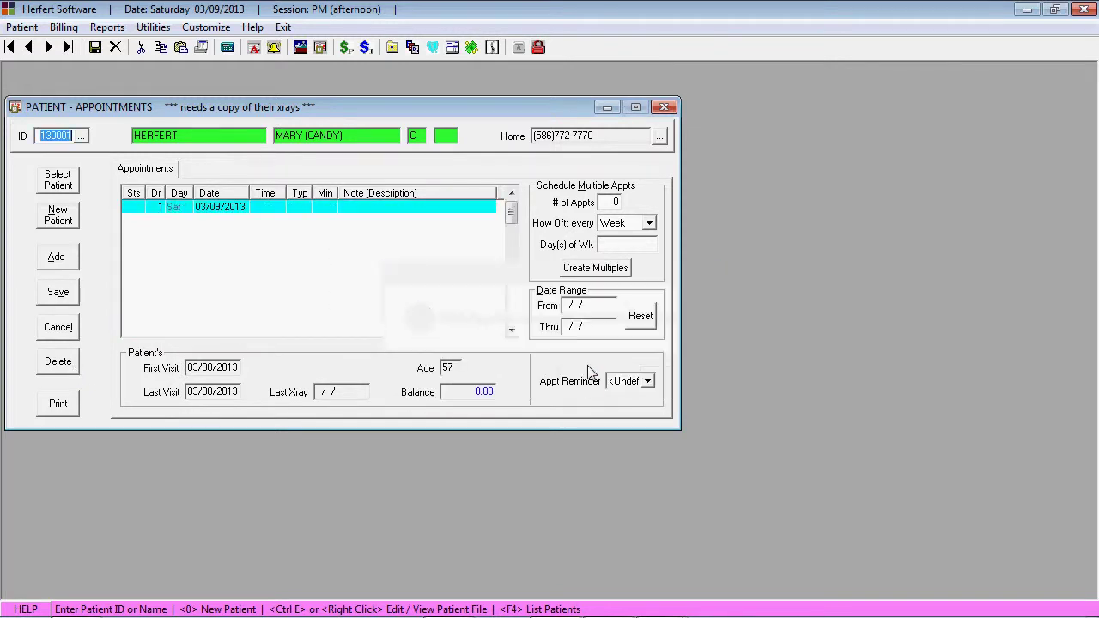
left_click(233, 207)
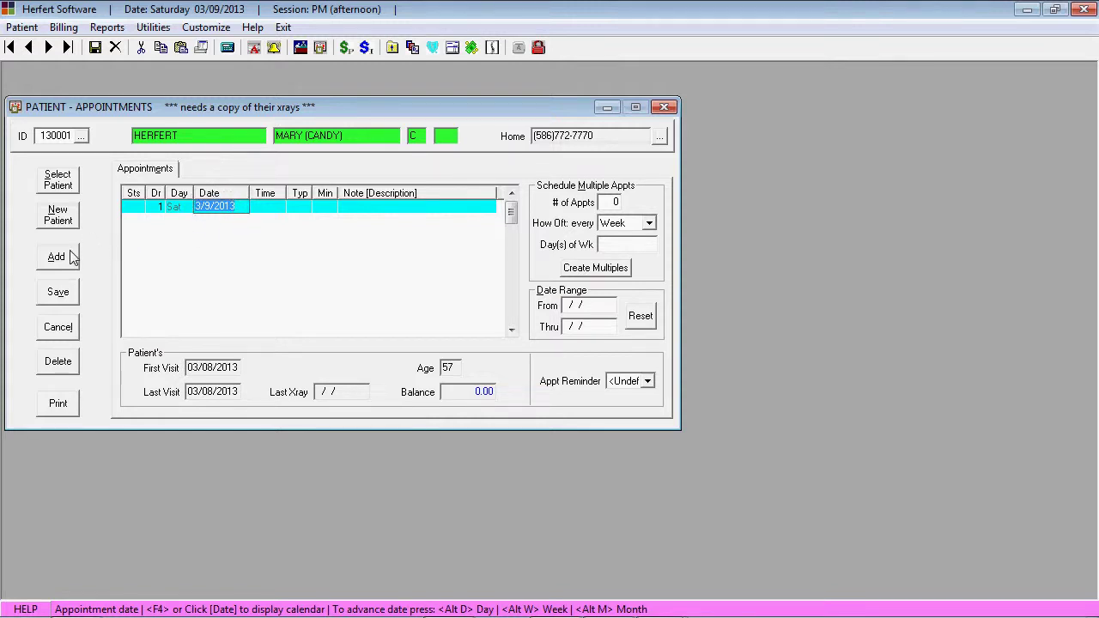
left_click(208, 200)
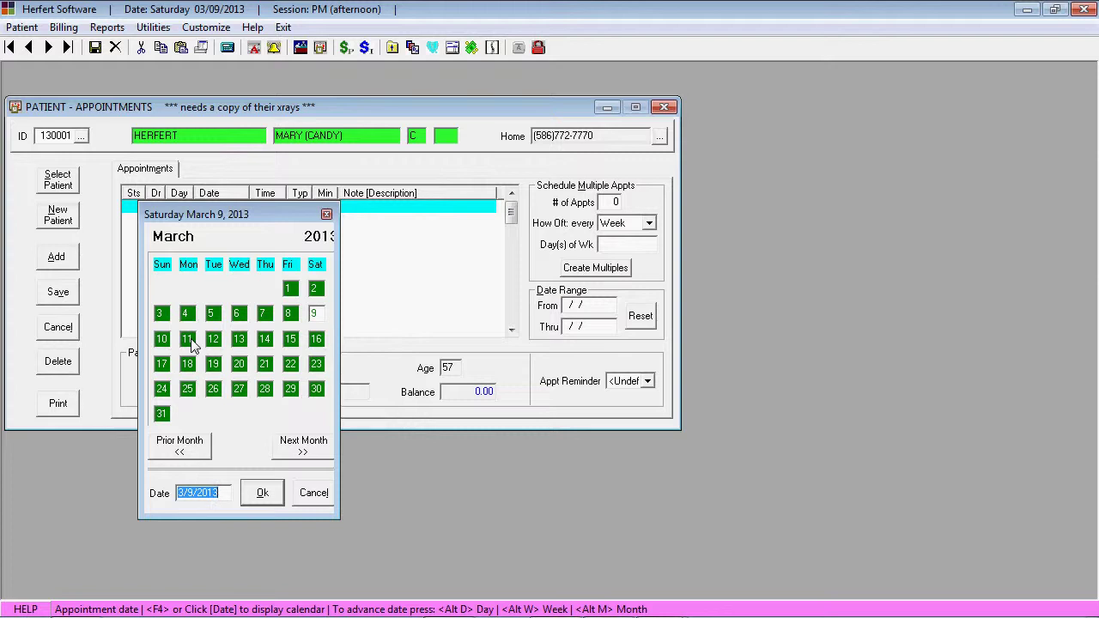
left_click(187, 340)
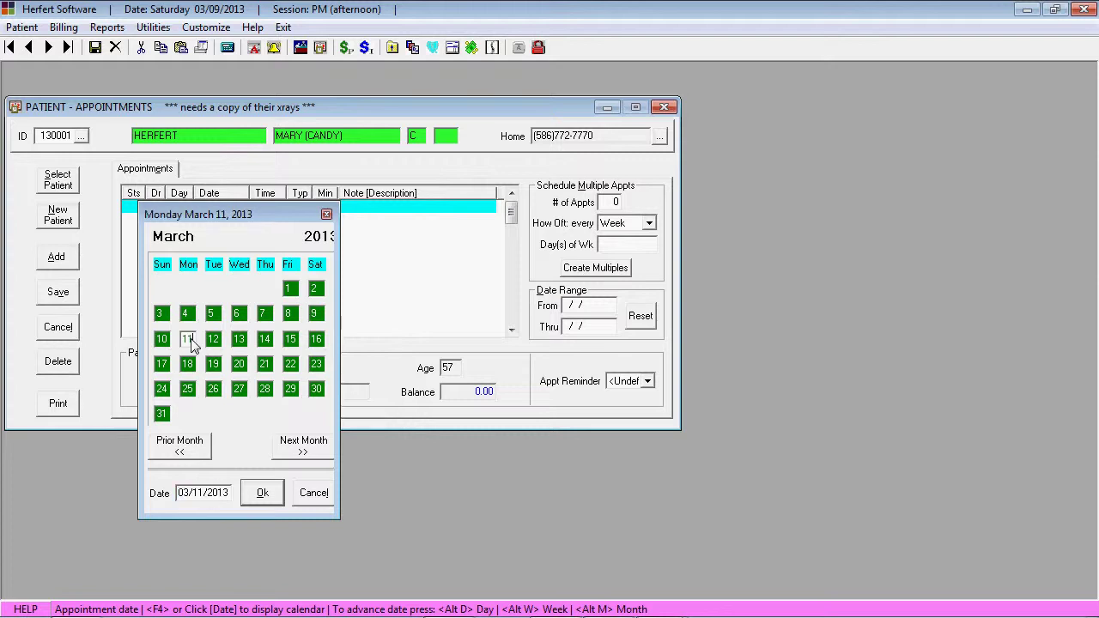
left_click(262, 493)
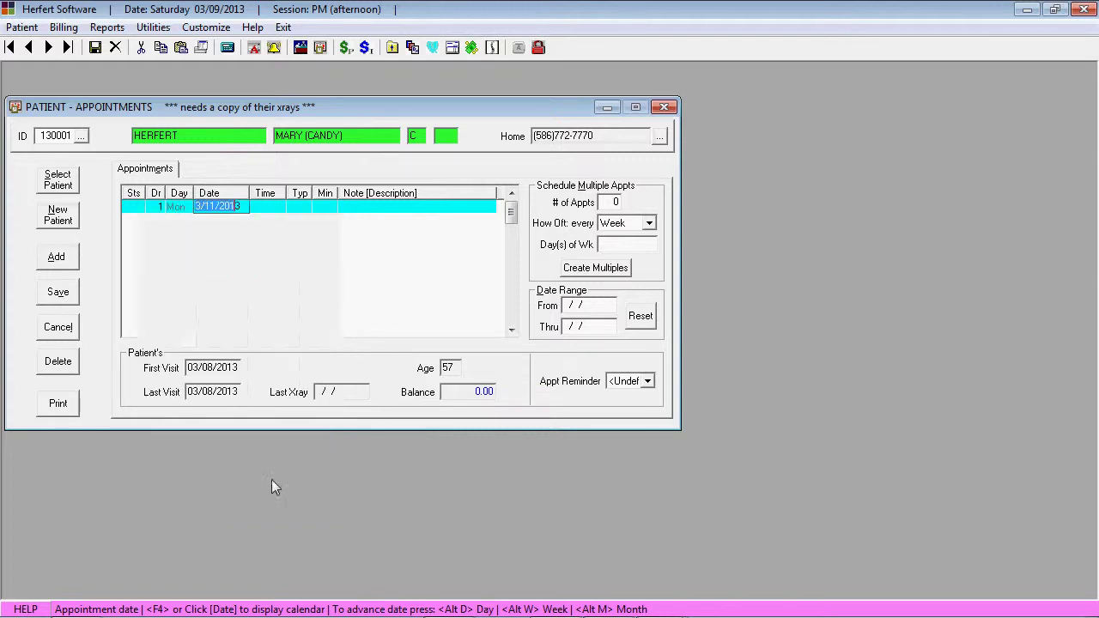
Set the new appointment's time to 12:00P and its type to ADJUSTMENT.
left_click(268, 194)
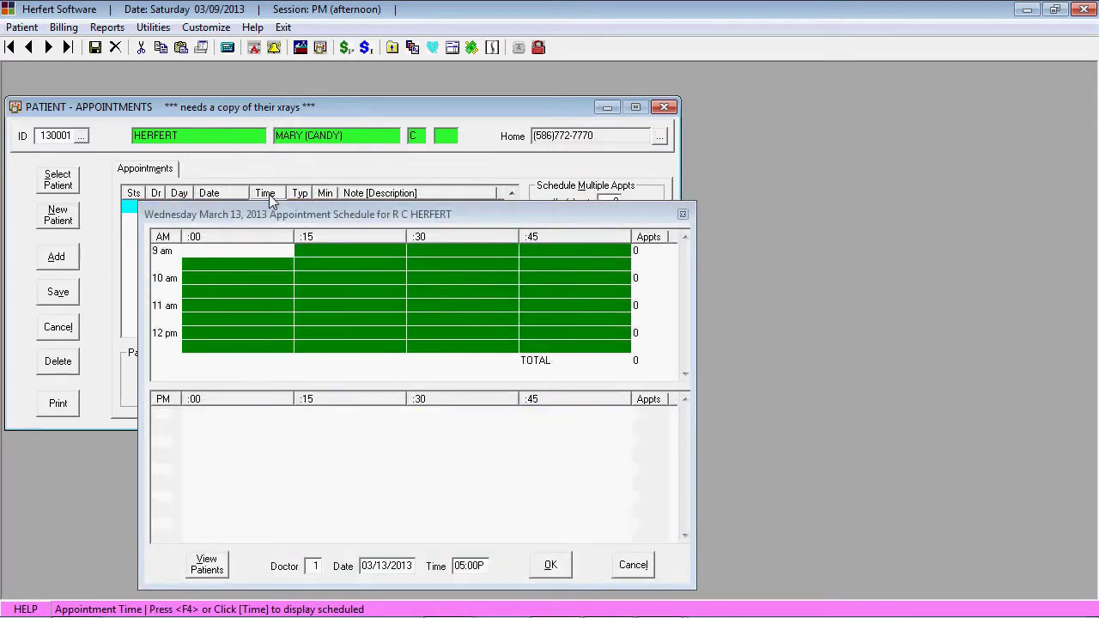
left_click(215, 342)
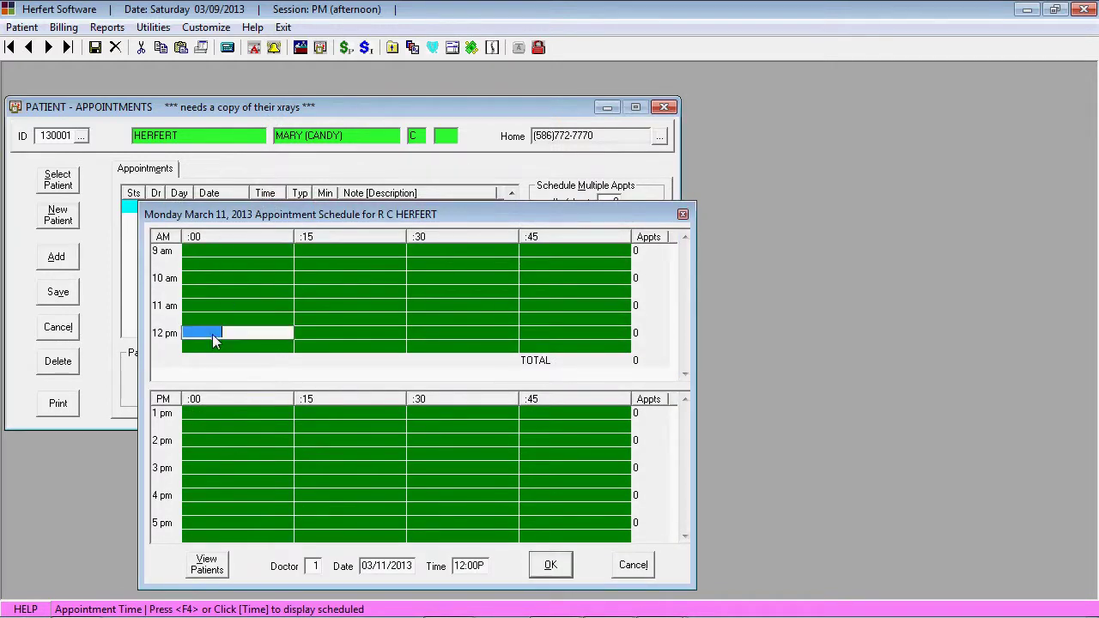
left_click(549, 565)
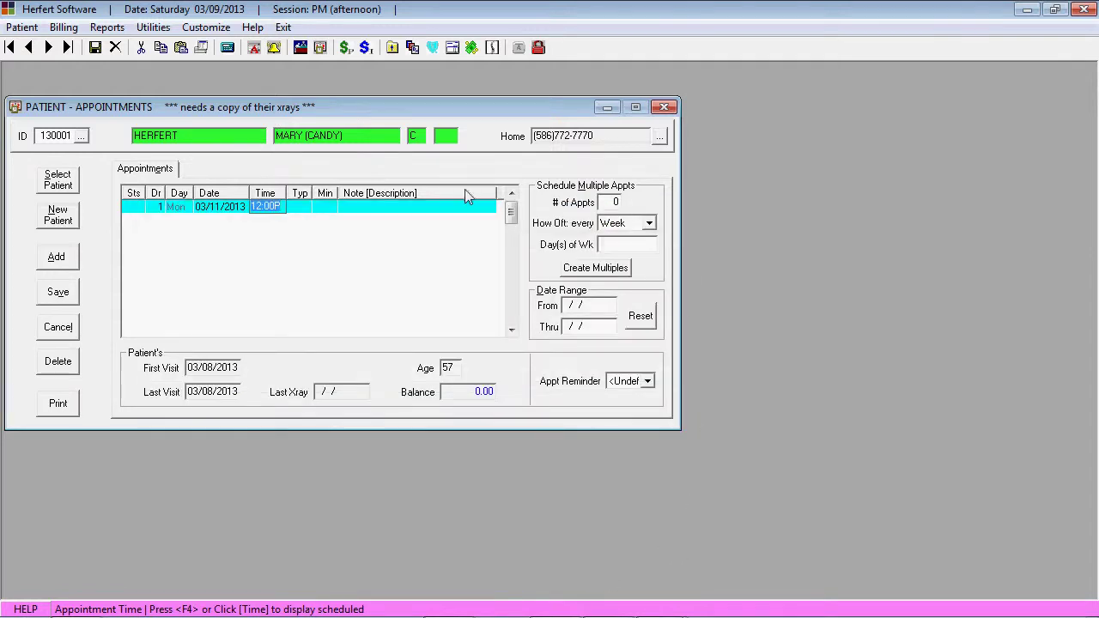
left_click(302, 193)
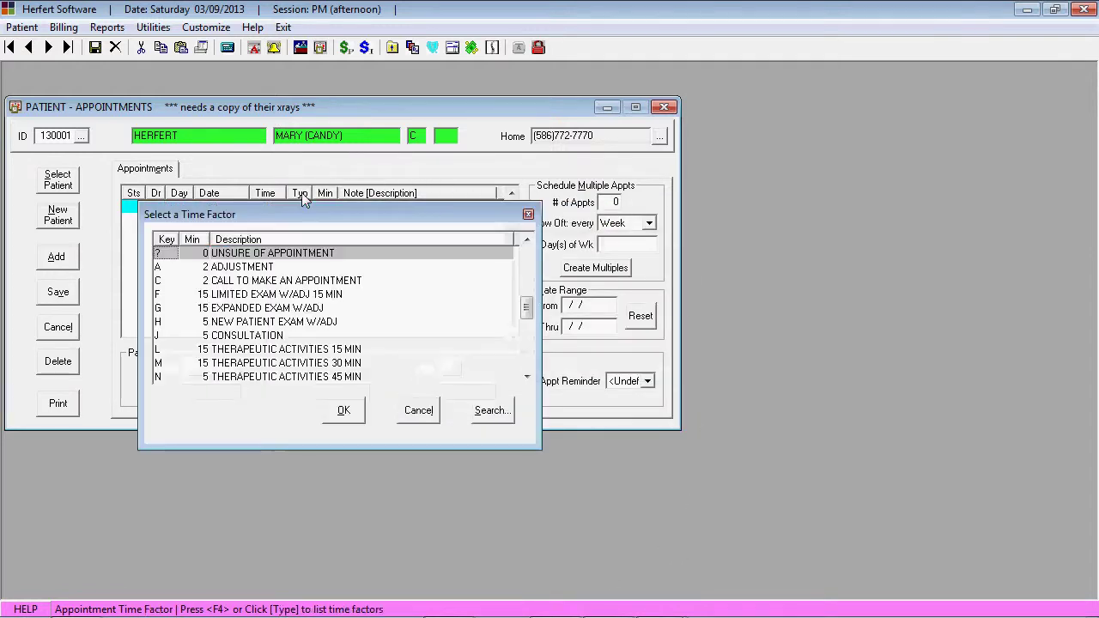
left_click(232, 273)
left_click(347, 410)
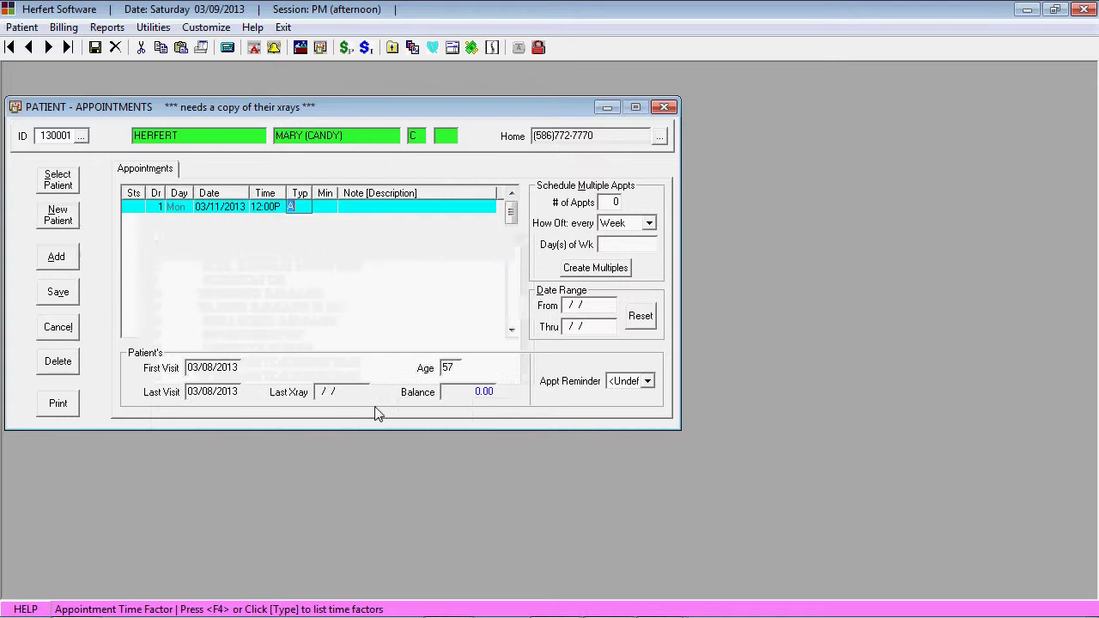
left_click(379, 208)
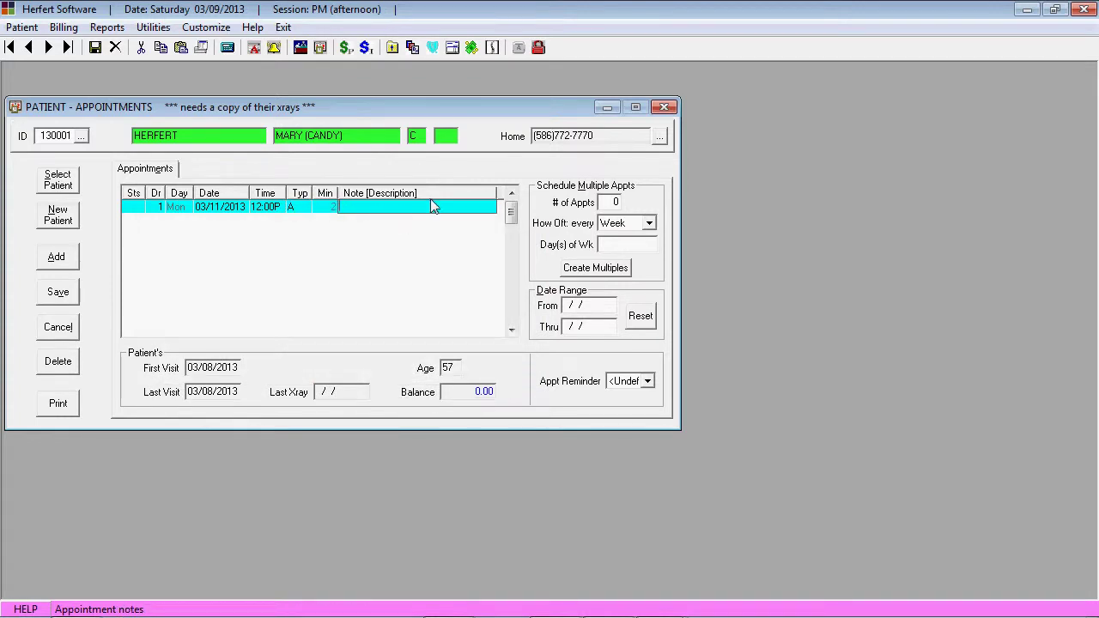
left_click(615, 202)
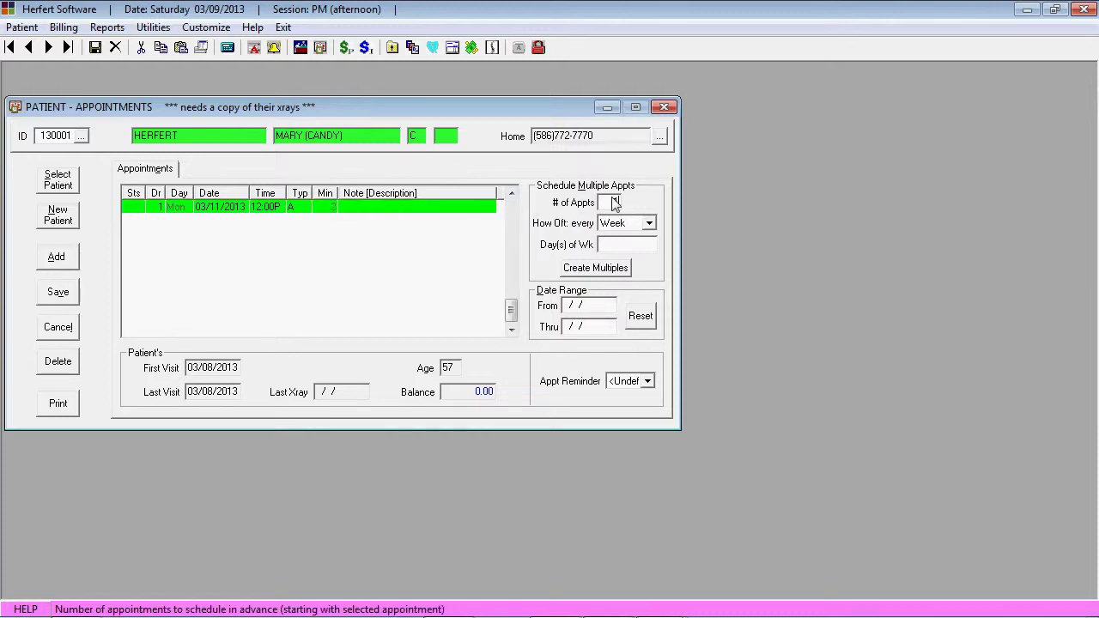
Generate ten every-other-week Monday adjustments, then delete all of them.
key("Tab")
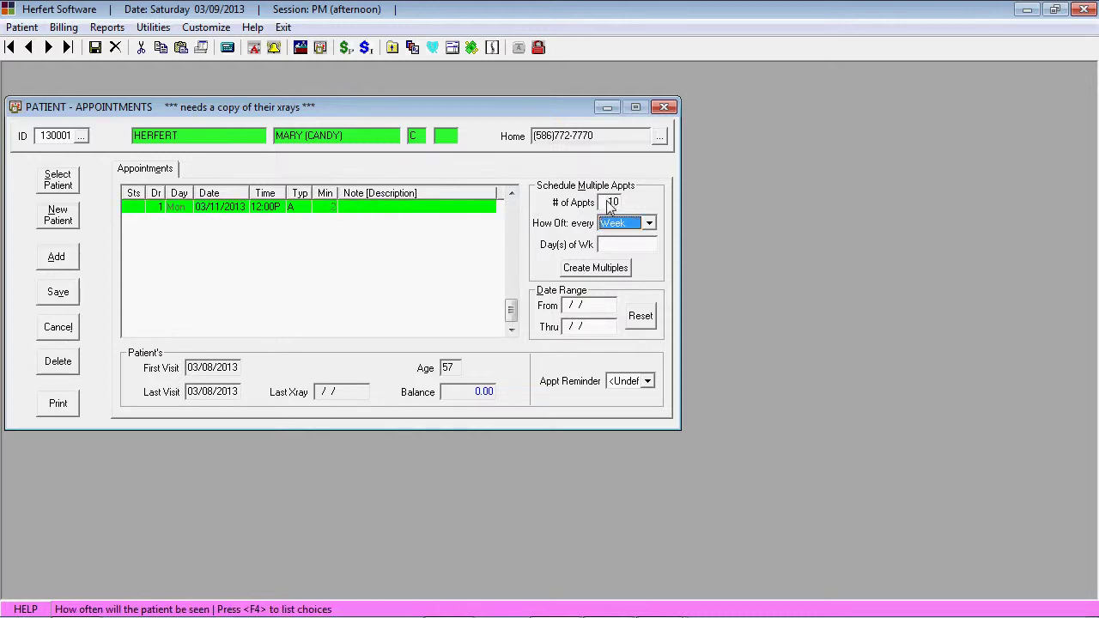
left_click(648, 225)
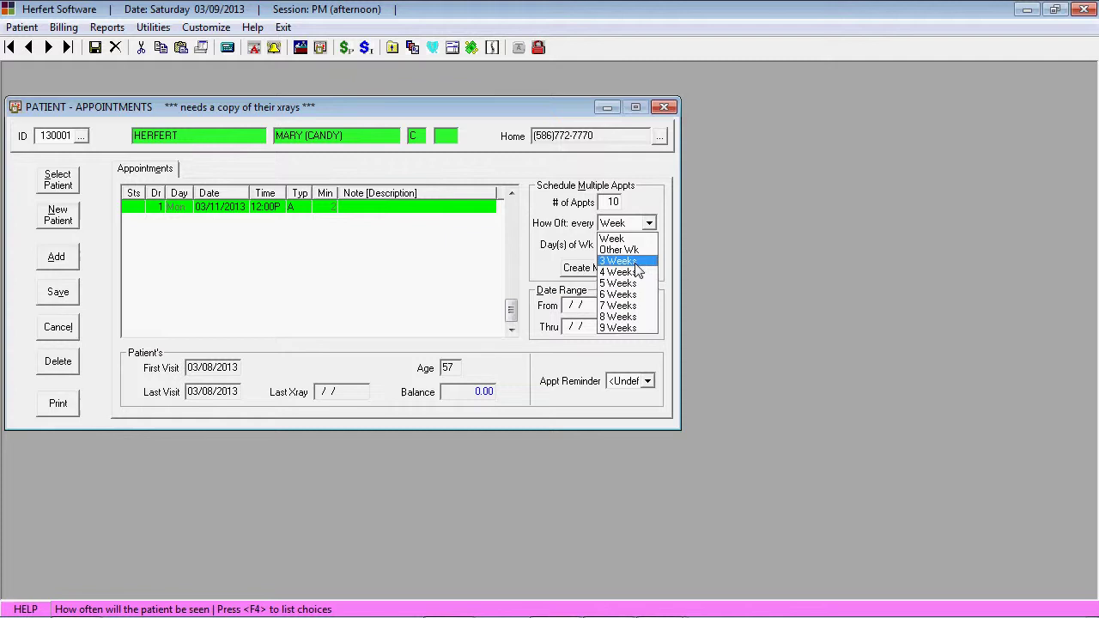
left_click(636, 250)
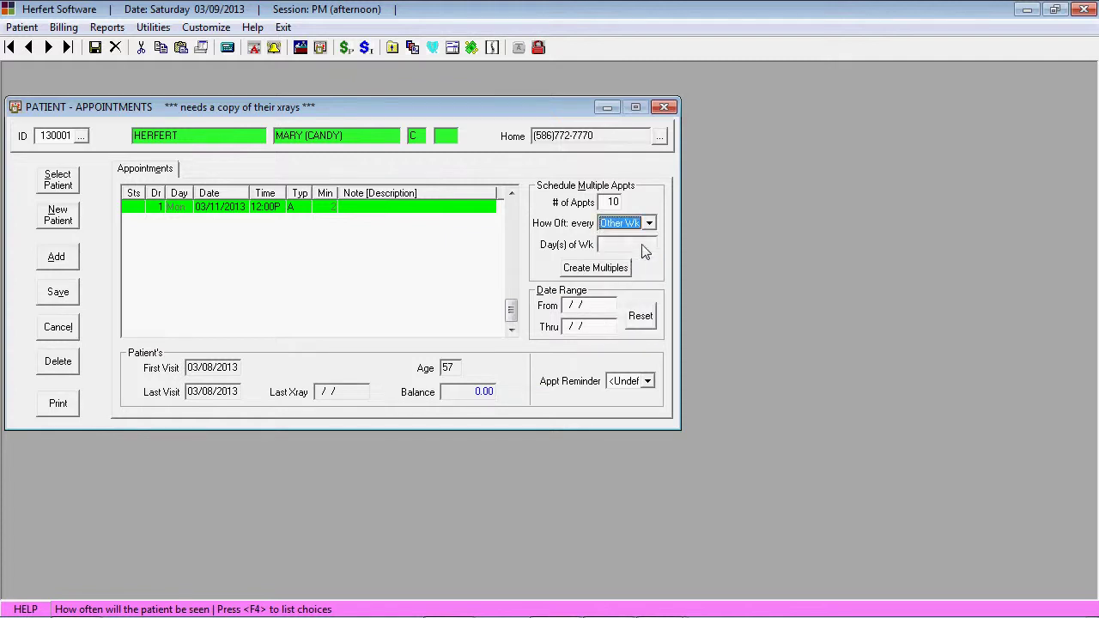
left_click(615, 273)
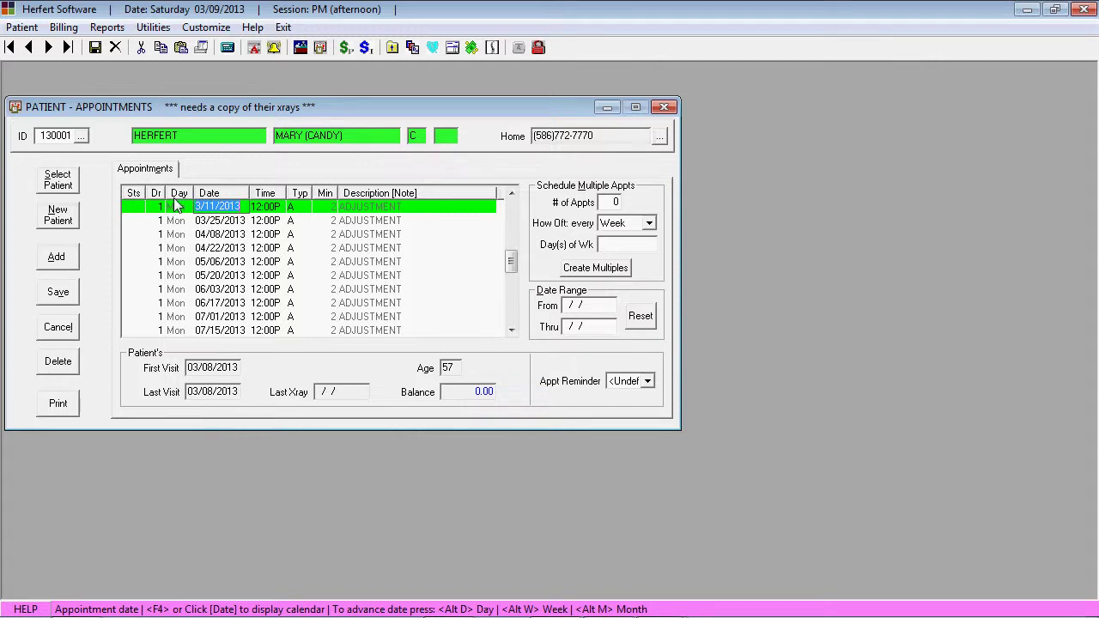
left_click(67, 363)
left_click(861, 373)
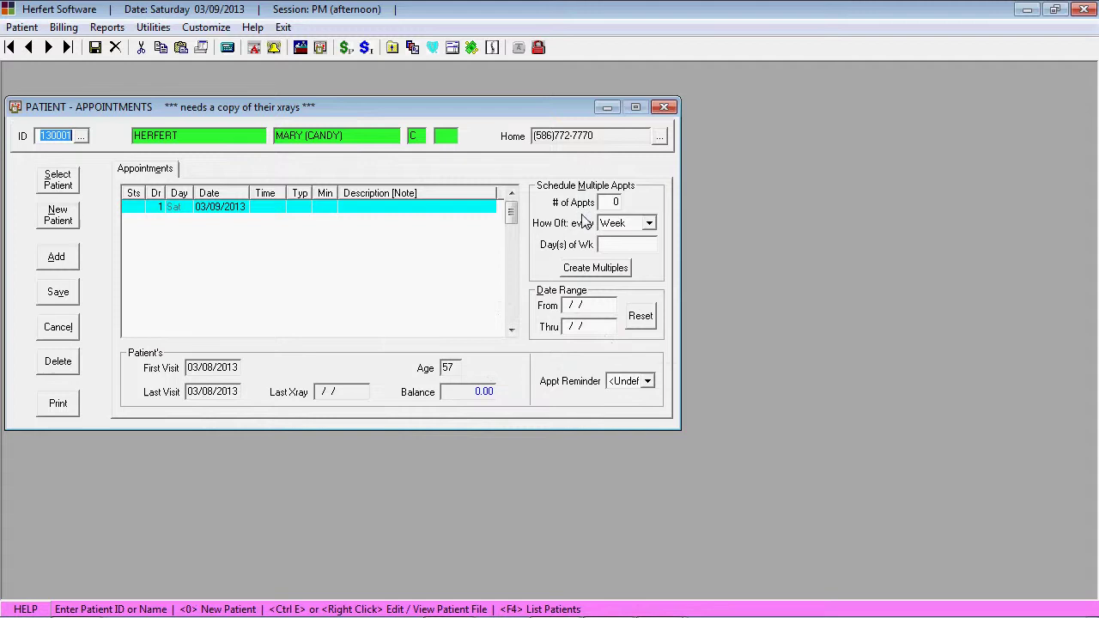
Set the new appointment to Monday 03/11/2013 at 11:00A.
left_click(220, 206)
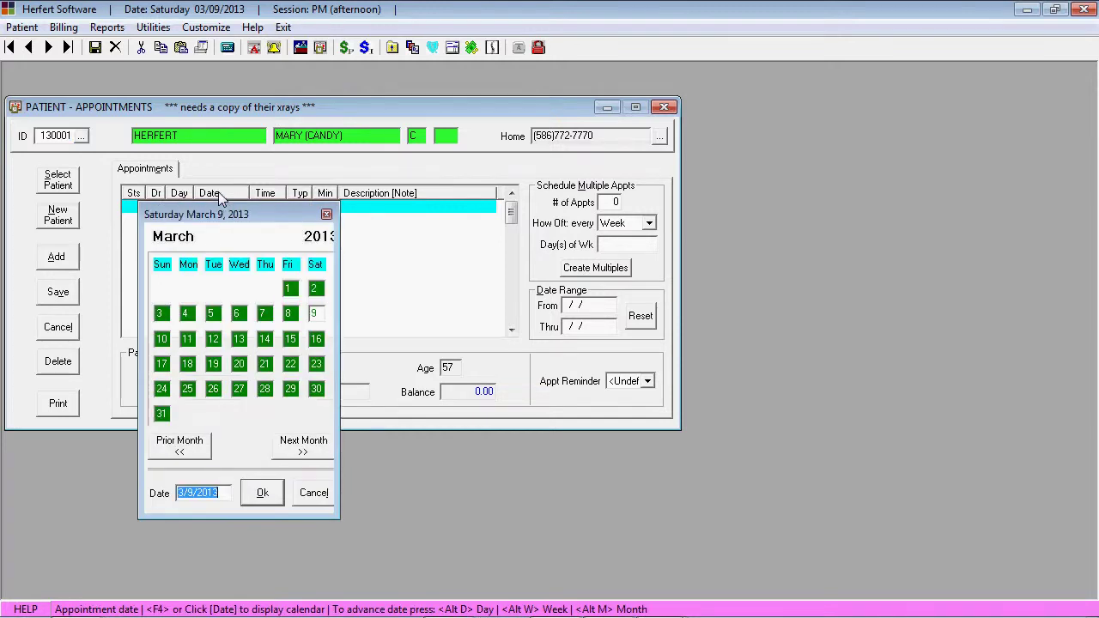
left_click(187, 339)
left_click(263, 494)
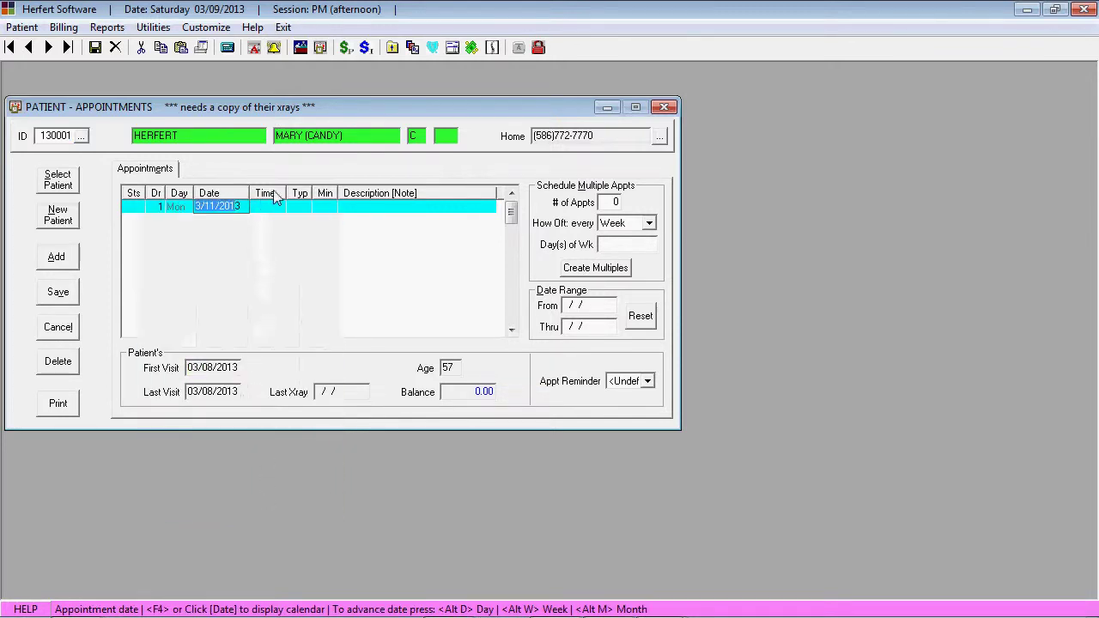
left_click(273, 197)
left_click(199, 304)
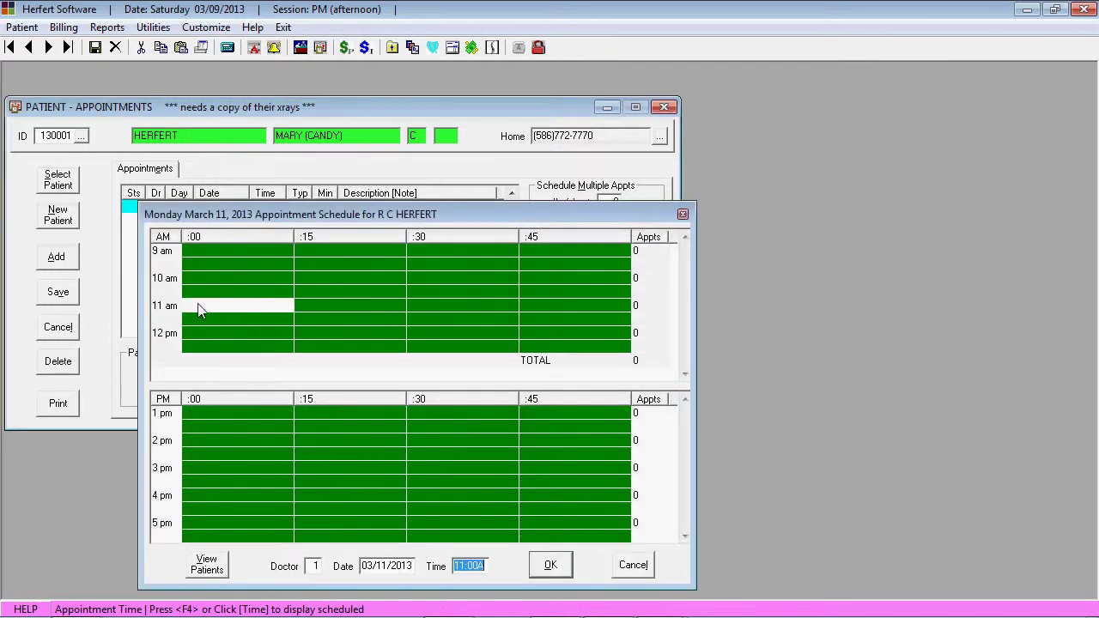
left_click(550, 565)
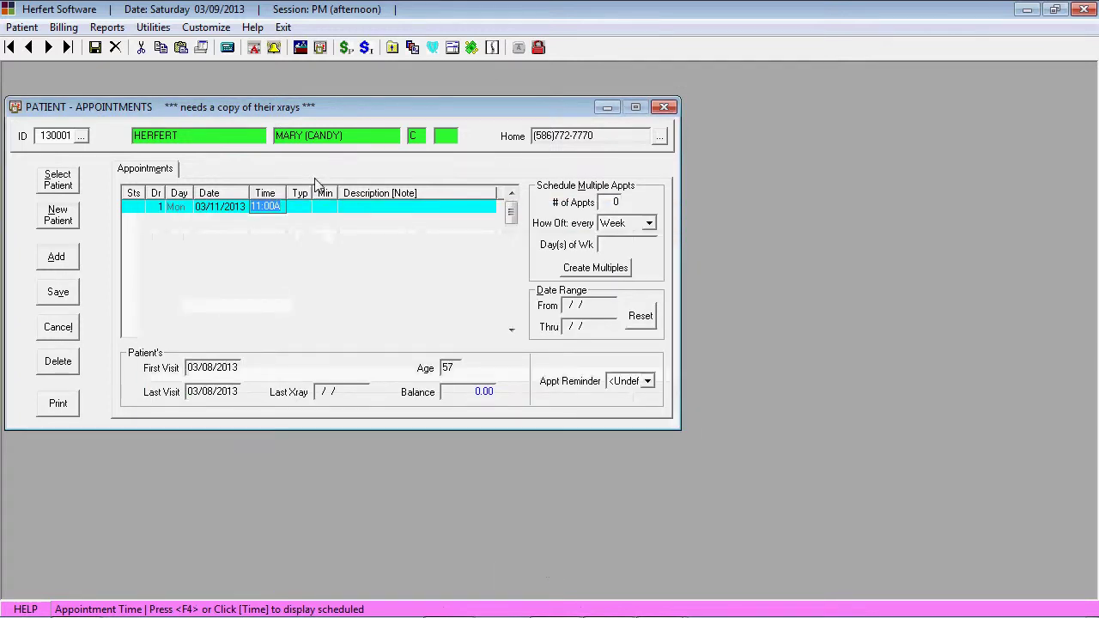
Make it an ADJUSTMENT and generate 18 Monday/Wednesday/Friday repeats.
left_click(301, 199)
left_click(261, 266)
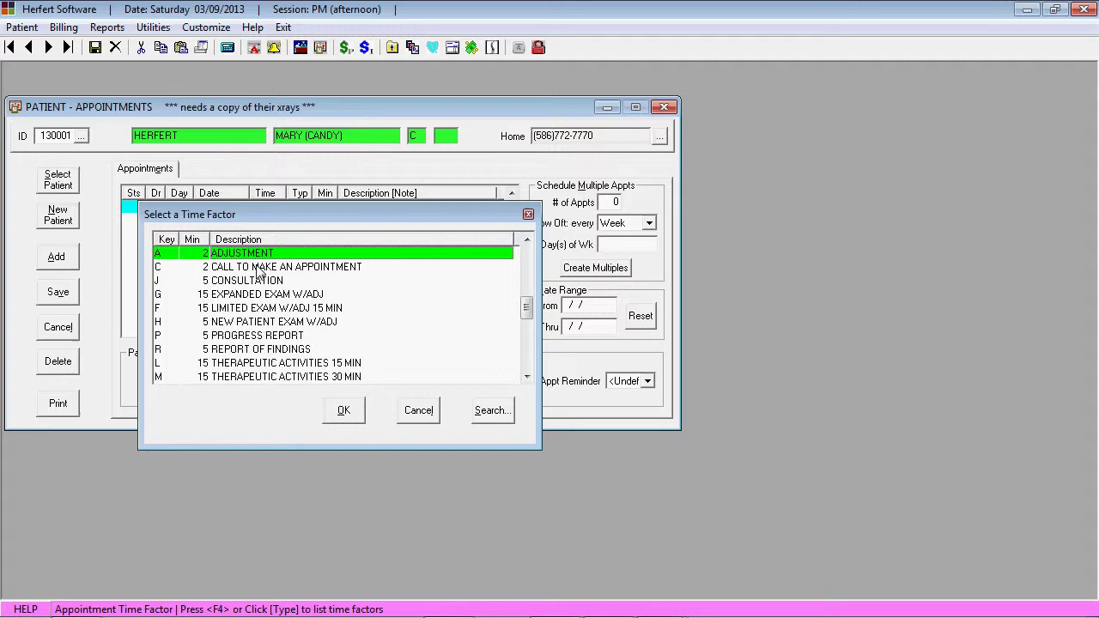
left_click(344, 411)
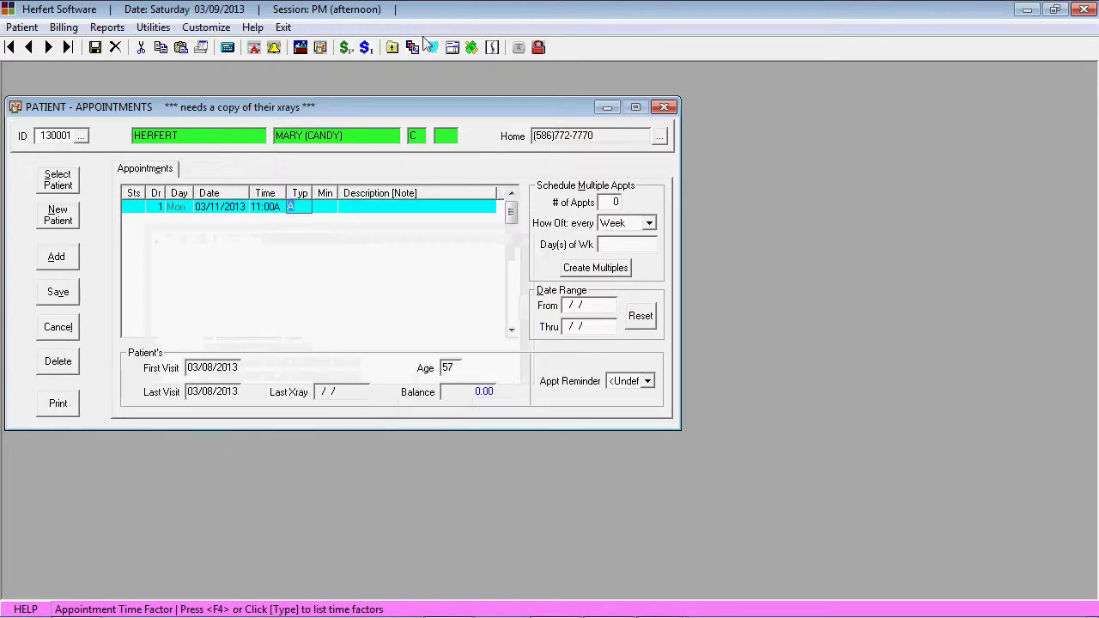
key("Tab")
type("18")
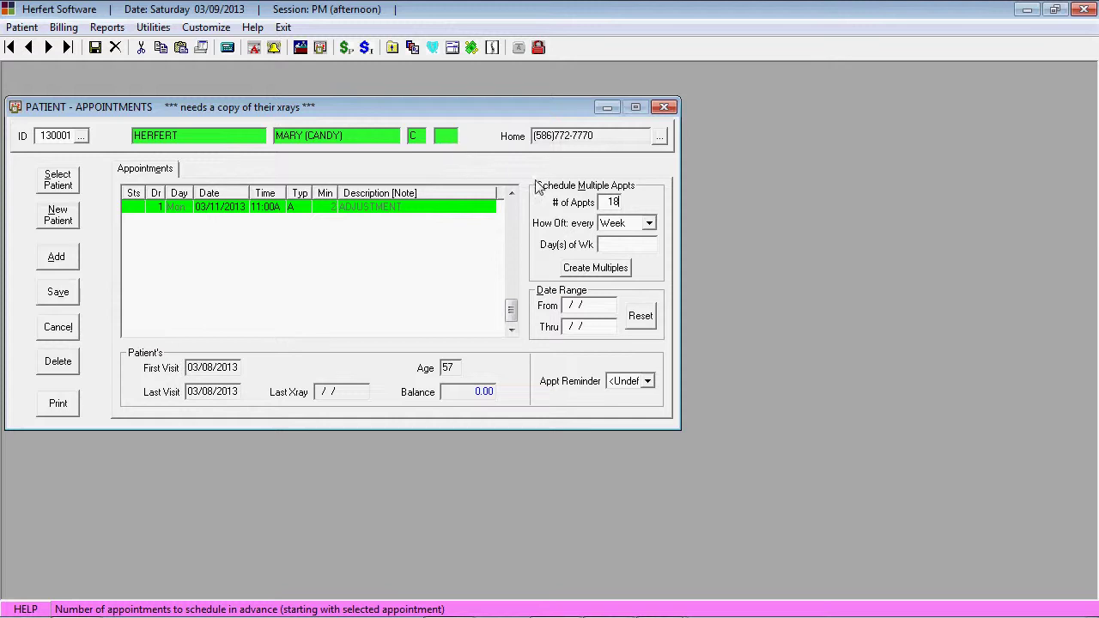
left_click(623, 248)
type("MFW")
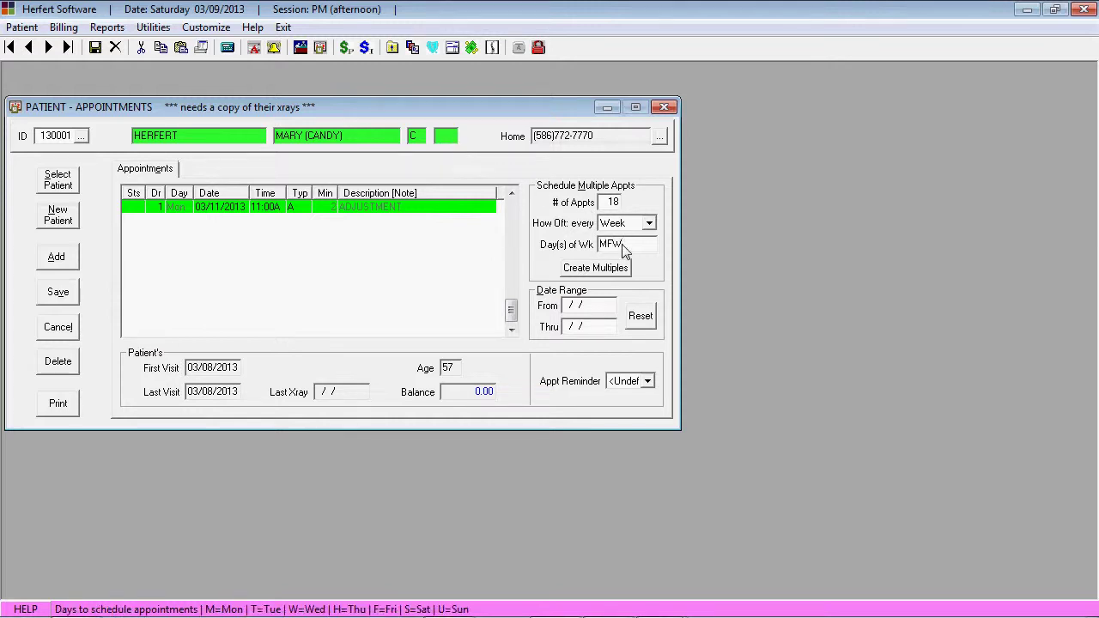
left_click(616, 270)
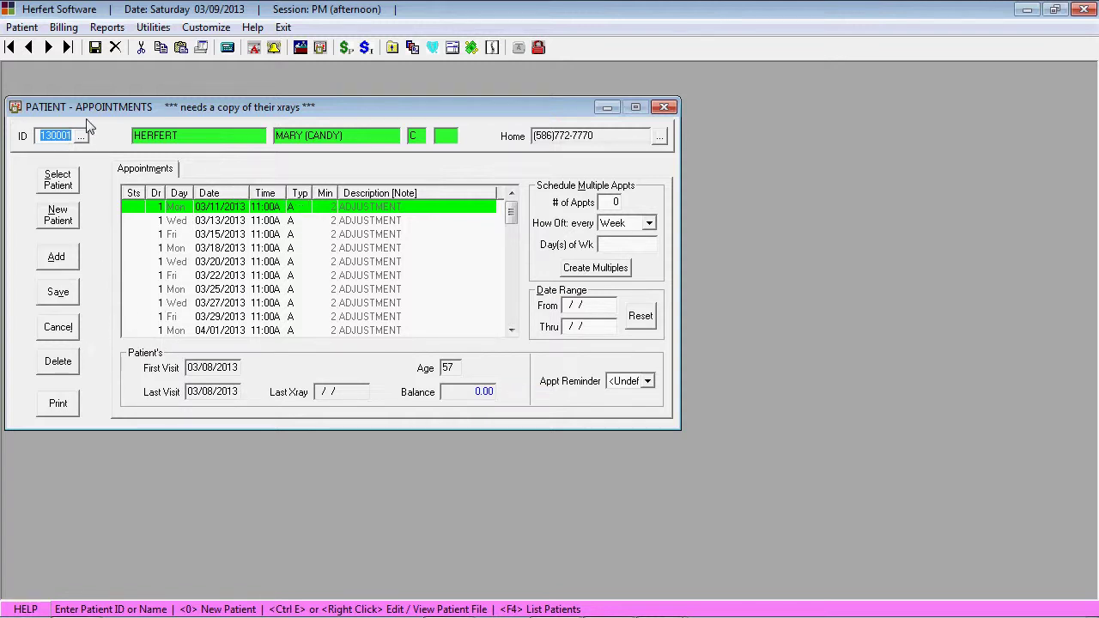
Delete the MWF series and re-enter an appointment at 11:00 on 03/11/2013.
left_click(60, 367)
left_click(593, 378)
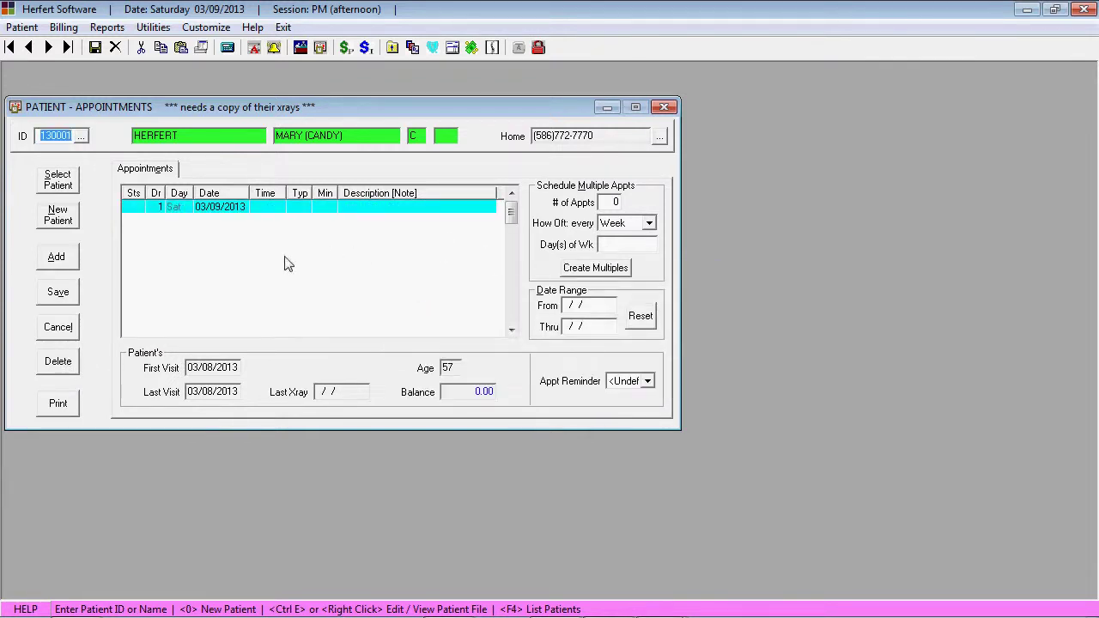
left_click(262, 197)
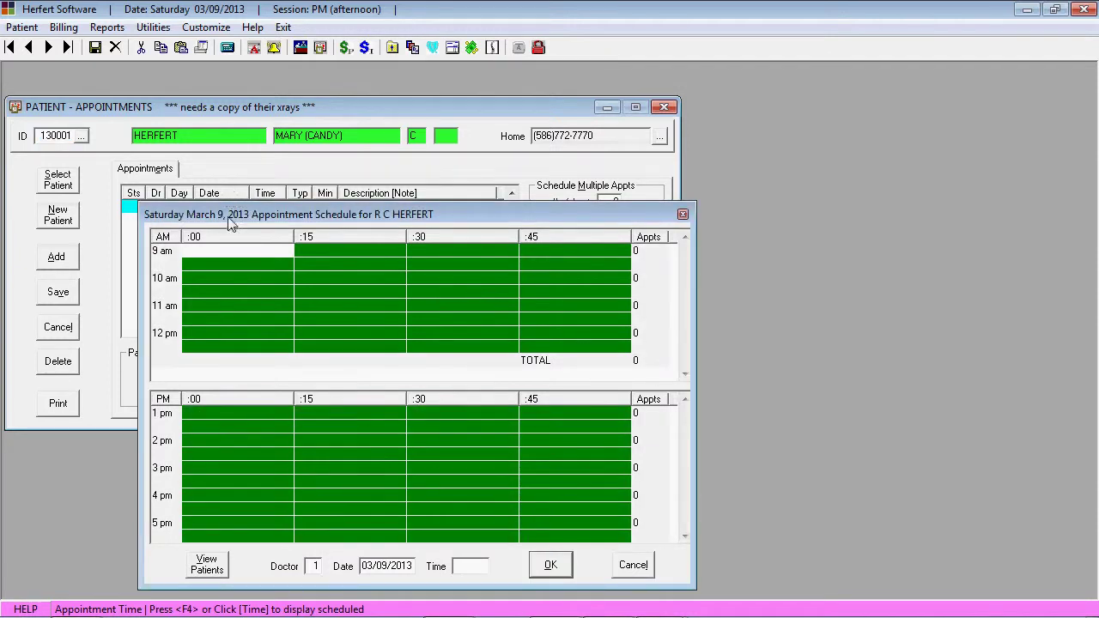
left_click(218, 318)
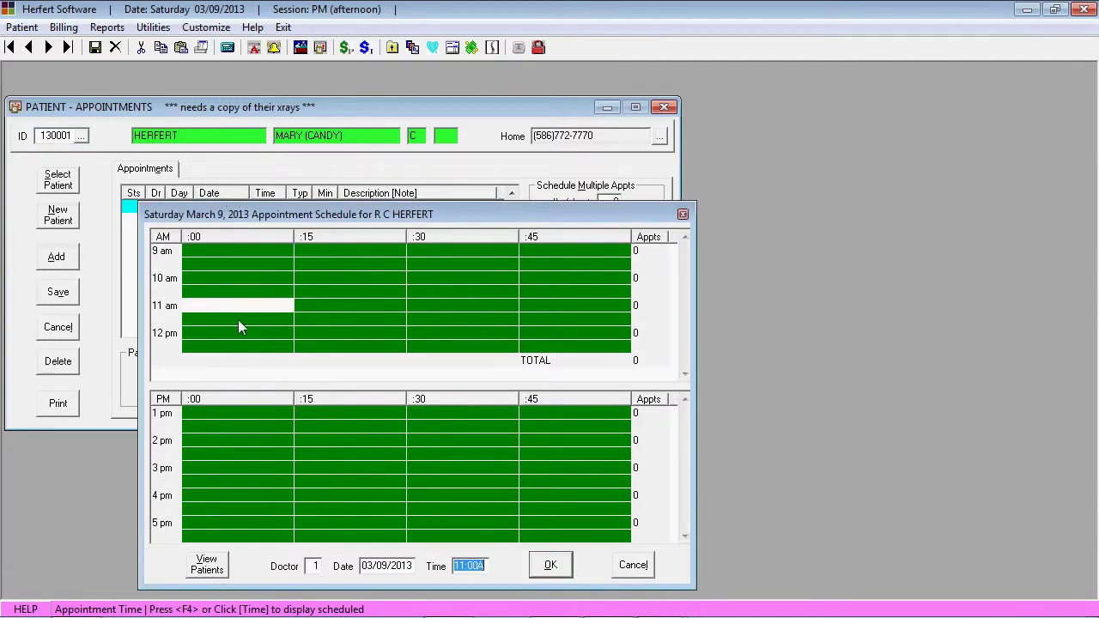
left_click(550, 565)
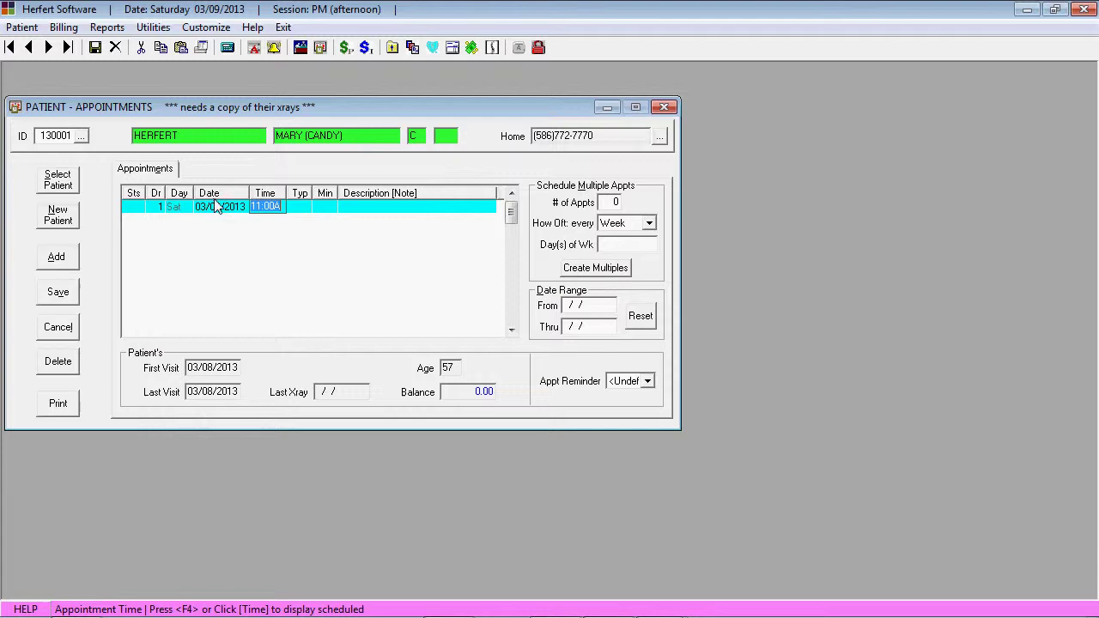
left_click(217, 207)
left_click(191, 340)
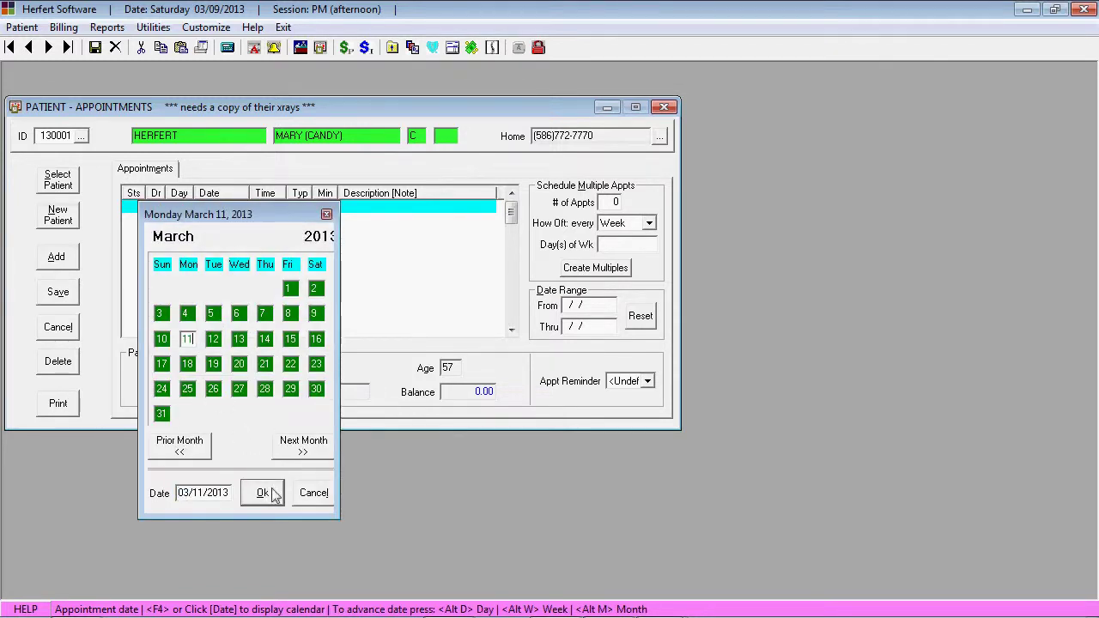
left_click(265, 493)
Set its type to ADJUSTMENT with a repeat count of 5.
left_click(304, 194)
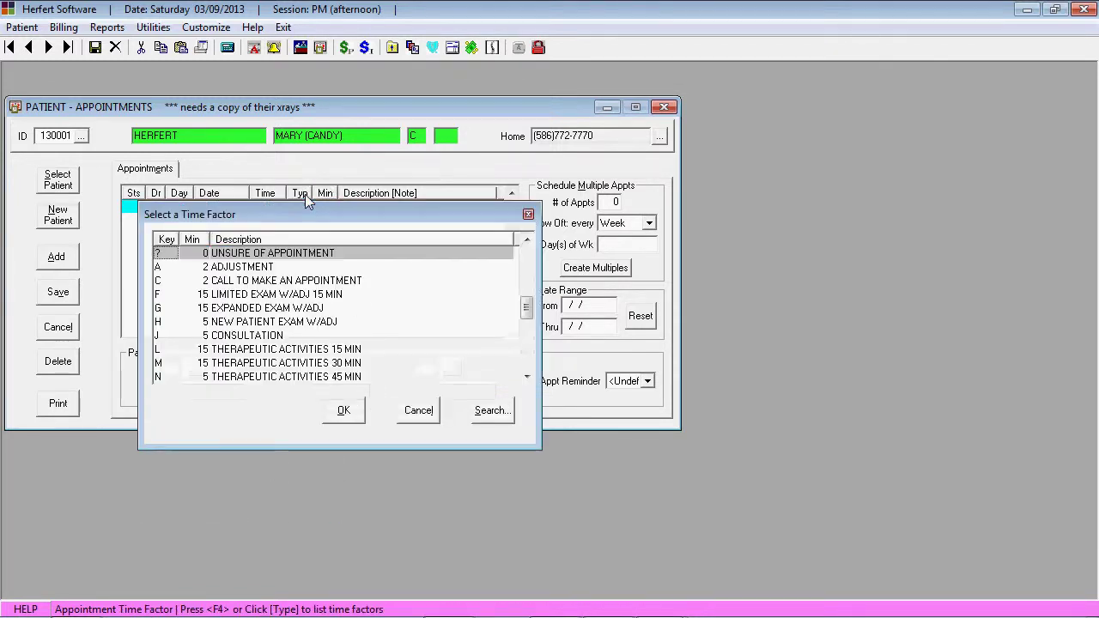
left_click(247, 268)
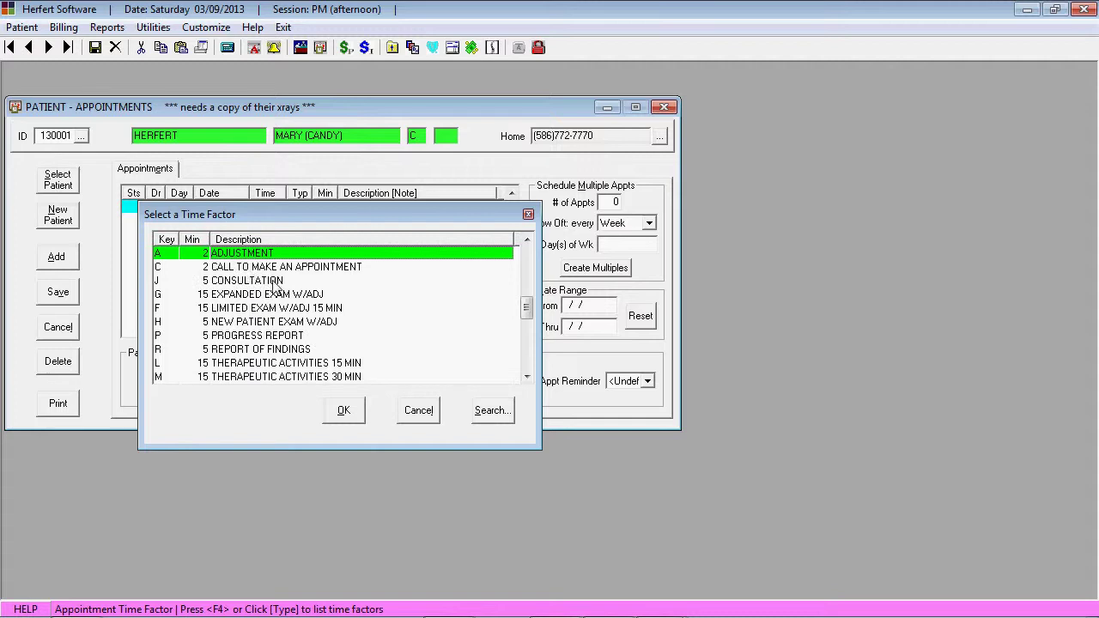
left_click(344, 410)
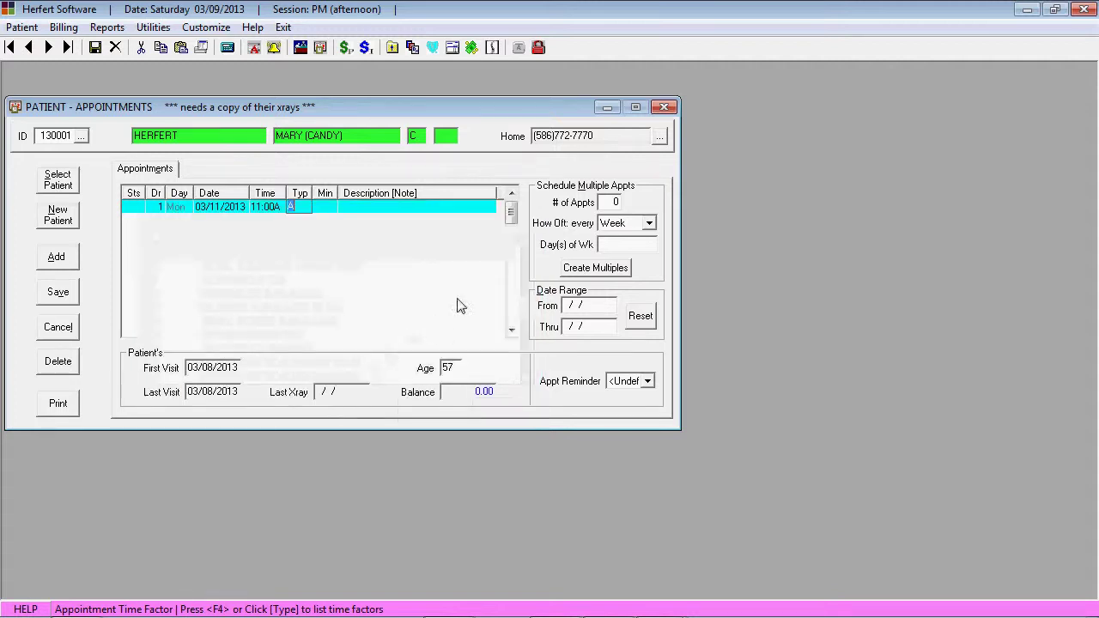
left_click(615, 202)
type("5")
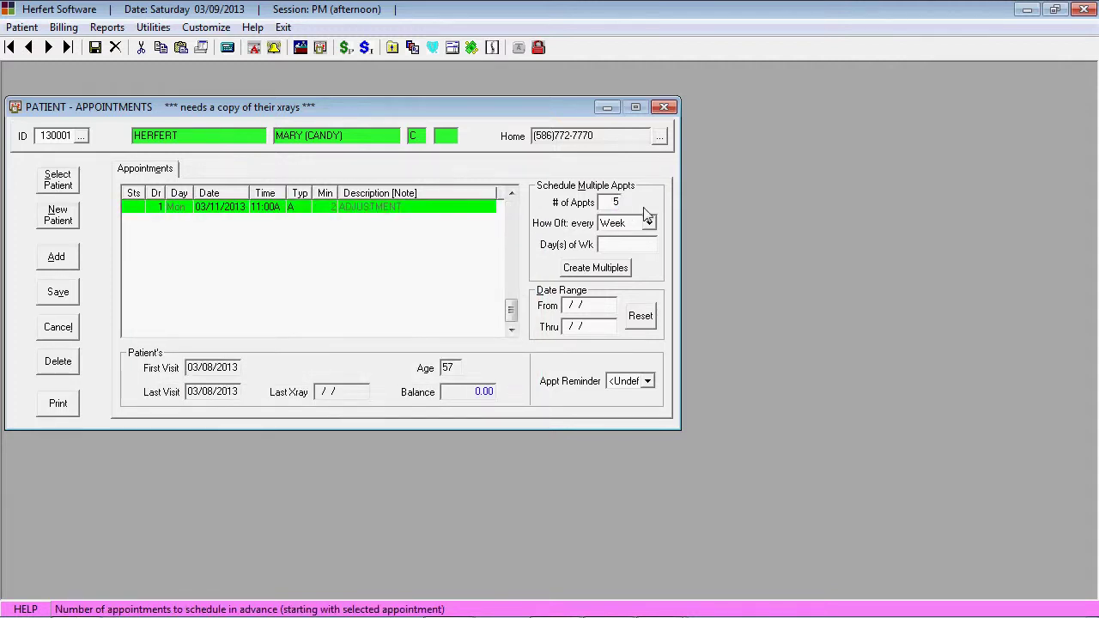
key("Tab")
key("Tab")
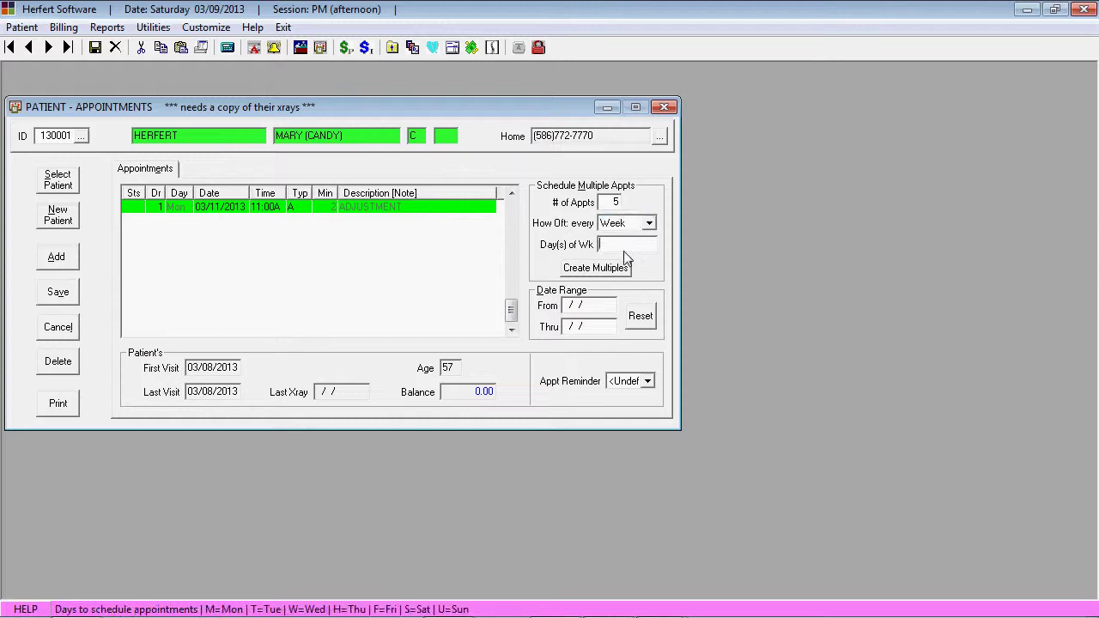
type("M")
key("Tab")
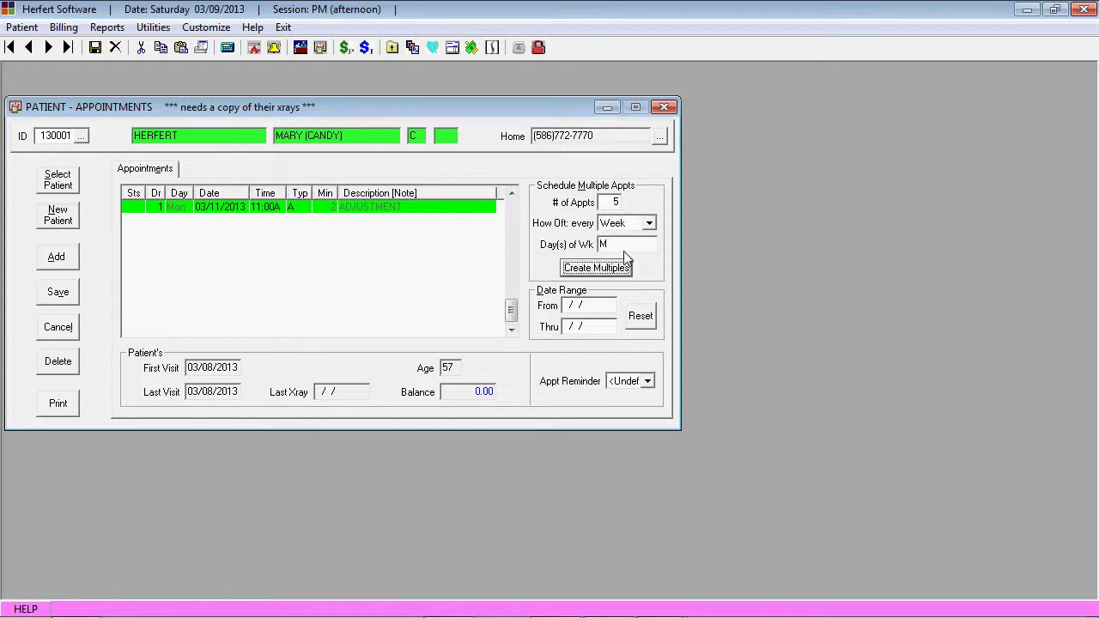
Generate the weekly Monday series and add a new appointment dated Wednesday 03/13/2013.
key("Return")
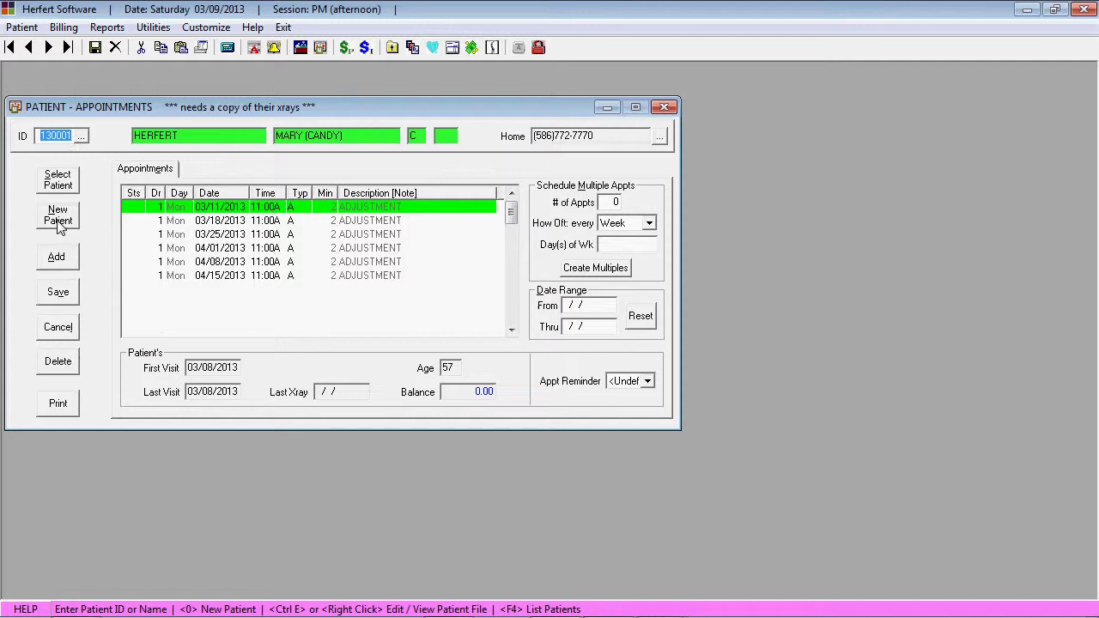
left_click(59, 260)
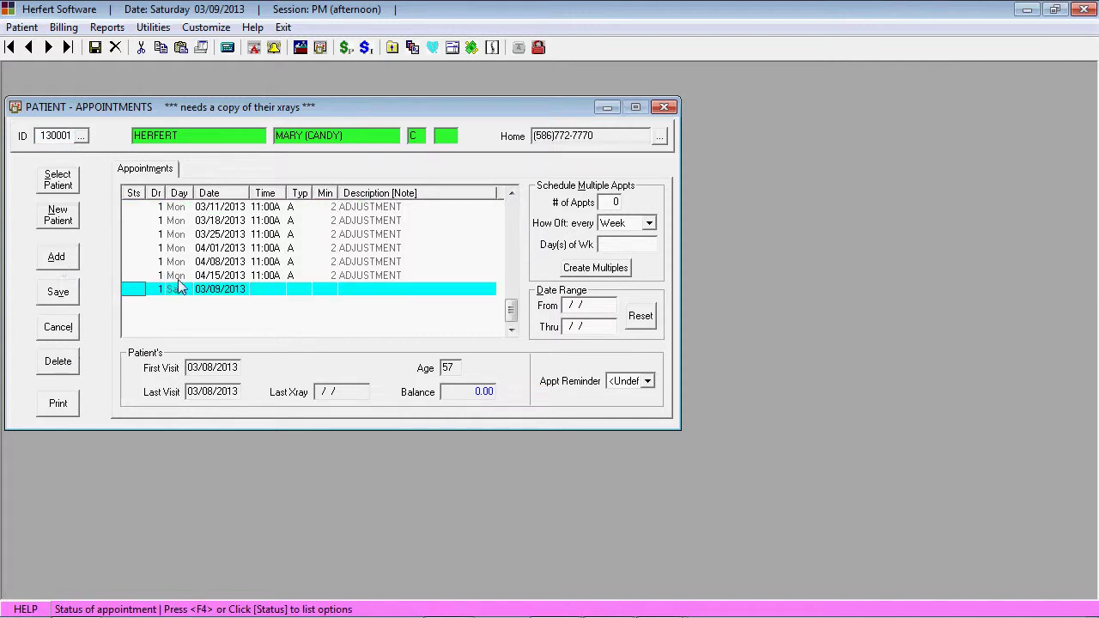
left_click(220, 193)
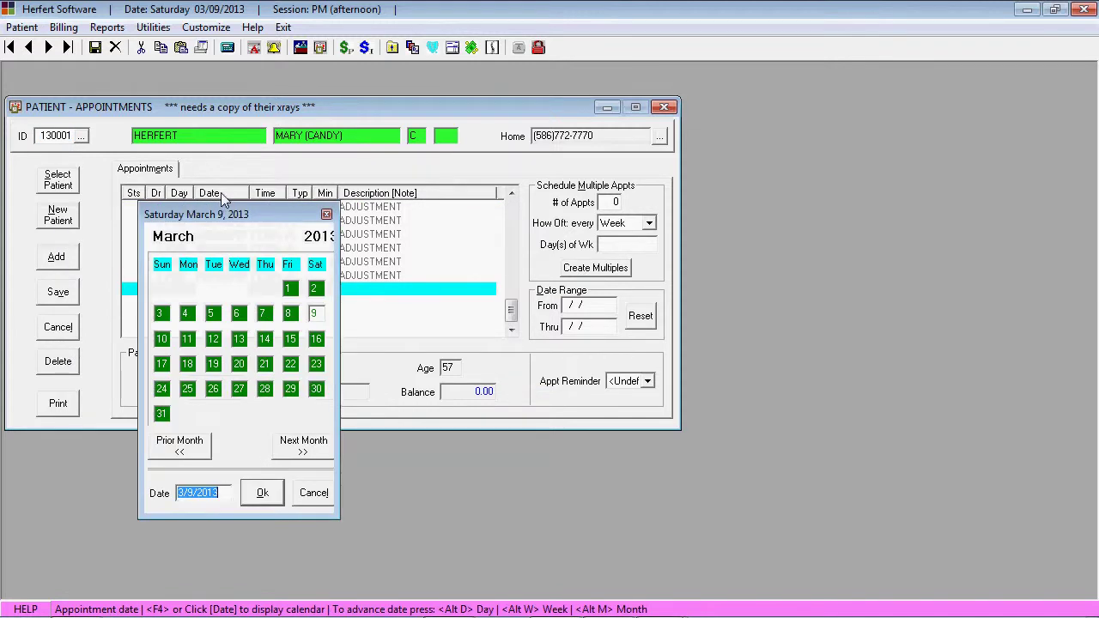
left_click(239, 339)
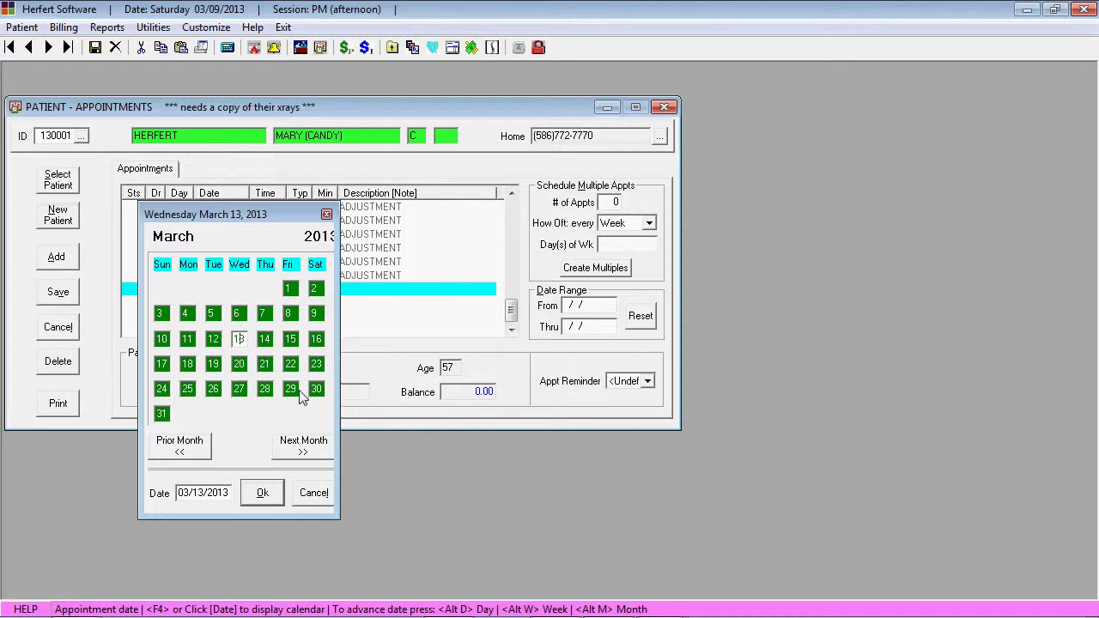
left_click(260, 495)
Set the 03/13/2013 appointment's time to 3:00 PM.
left_click(269, 291)
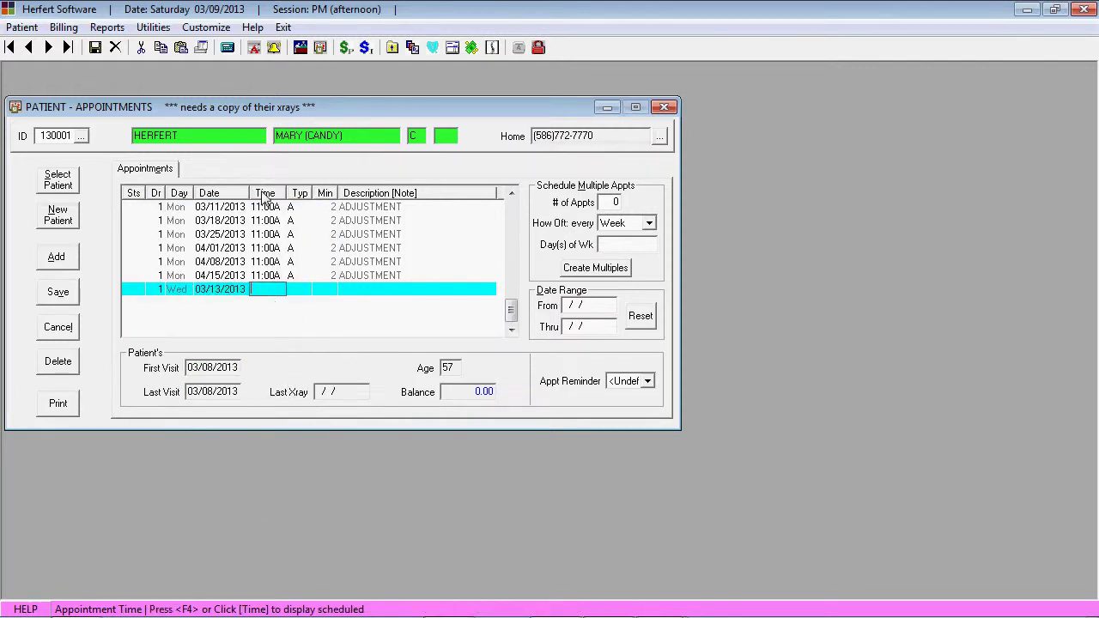
left_click(267, 194)
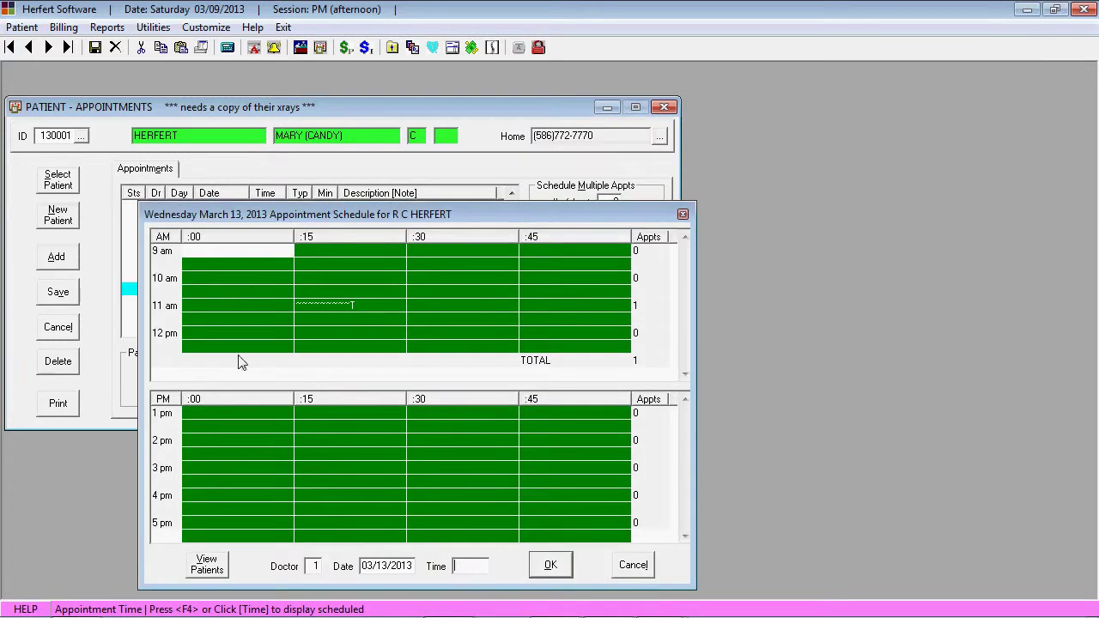
left_click(224, 463)
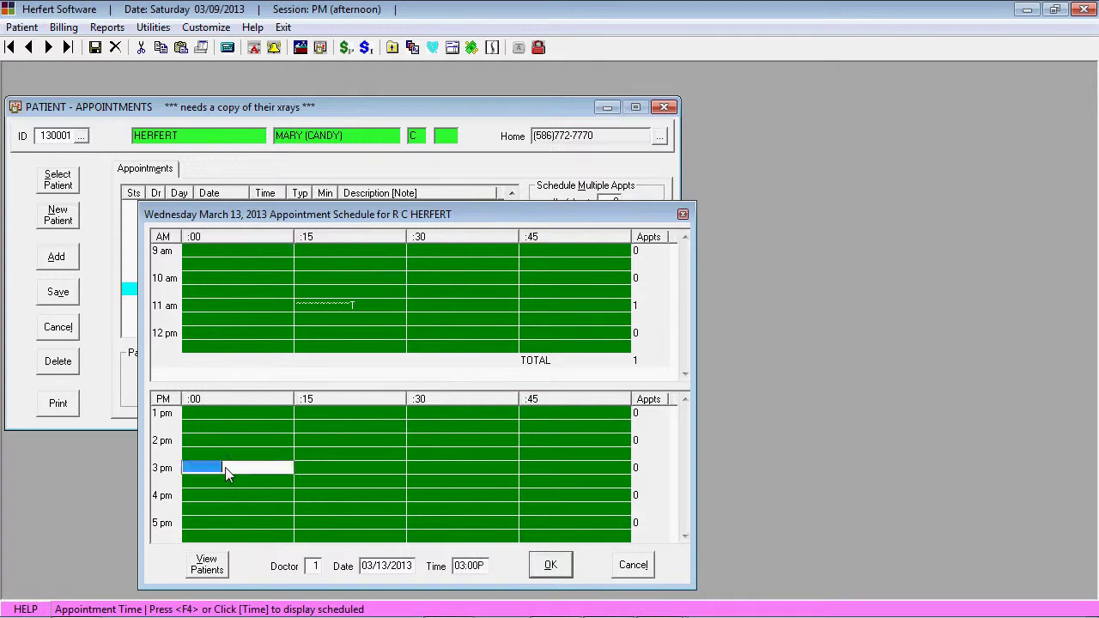
left_click(541, 566)
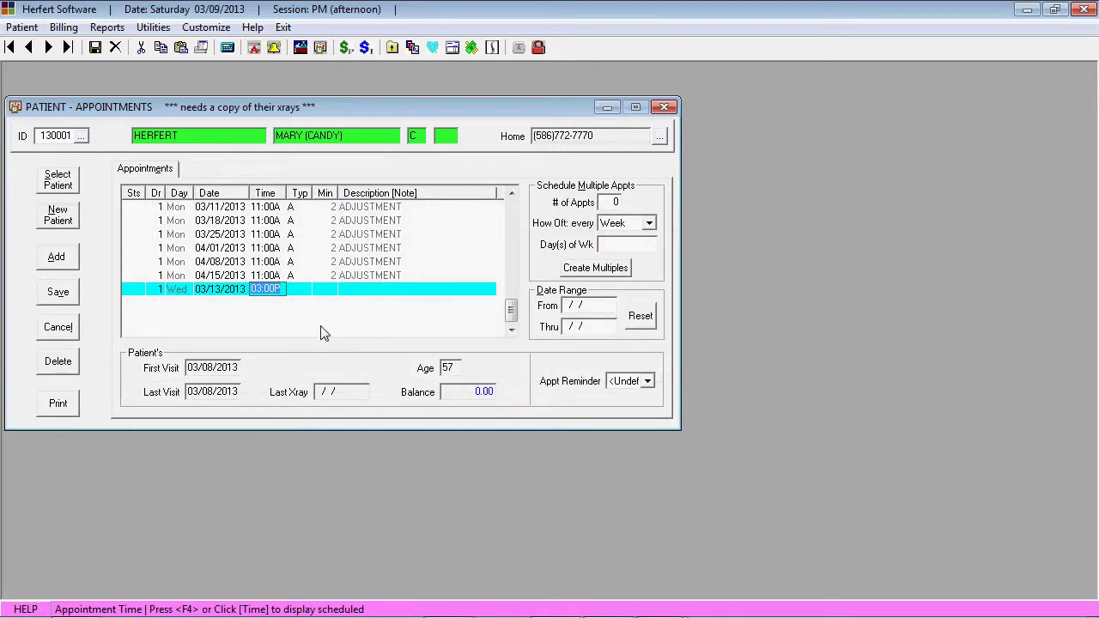
Generate five weekly Wednesday 3:00 PM adjustments, keeping the existing Monday appointments.
key("Return")
key("Return")
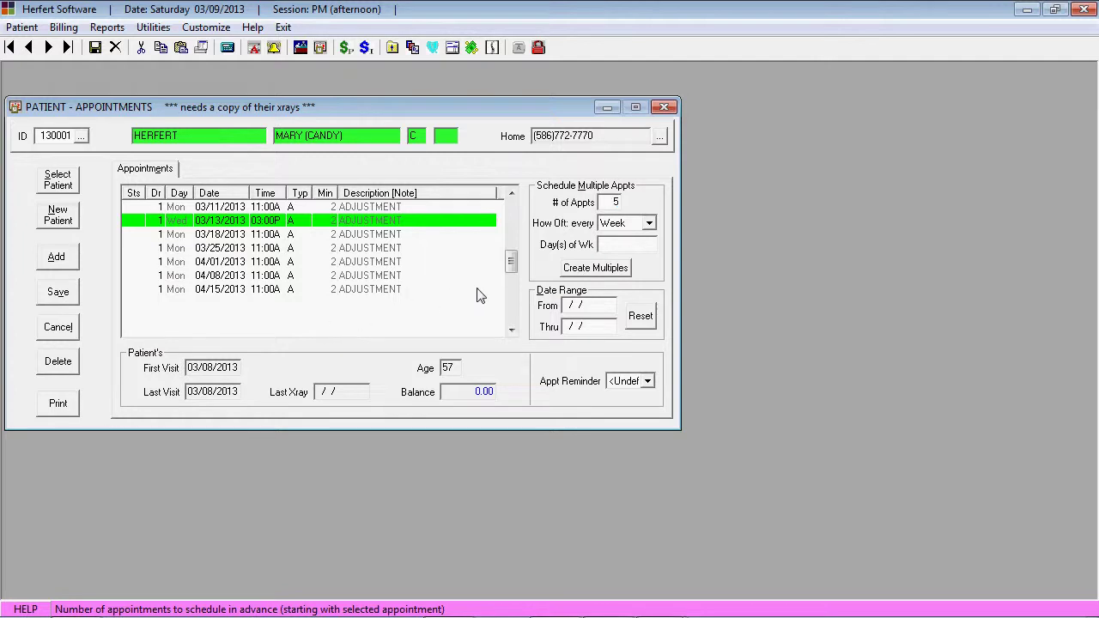
left_click(638, 249)
type("W")
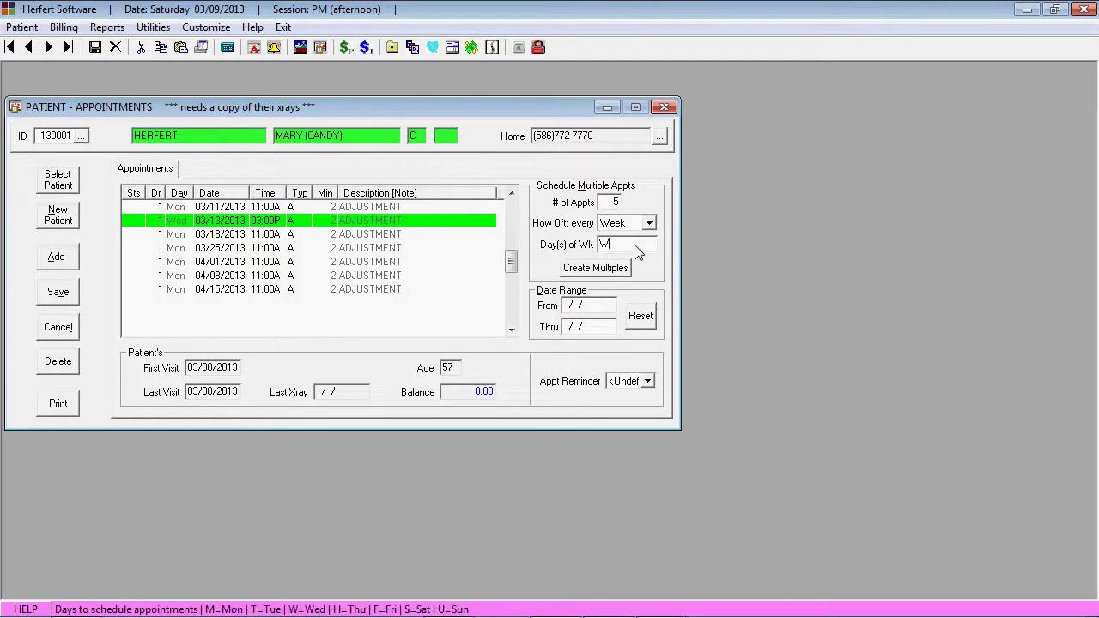
left_click(596, 267)
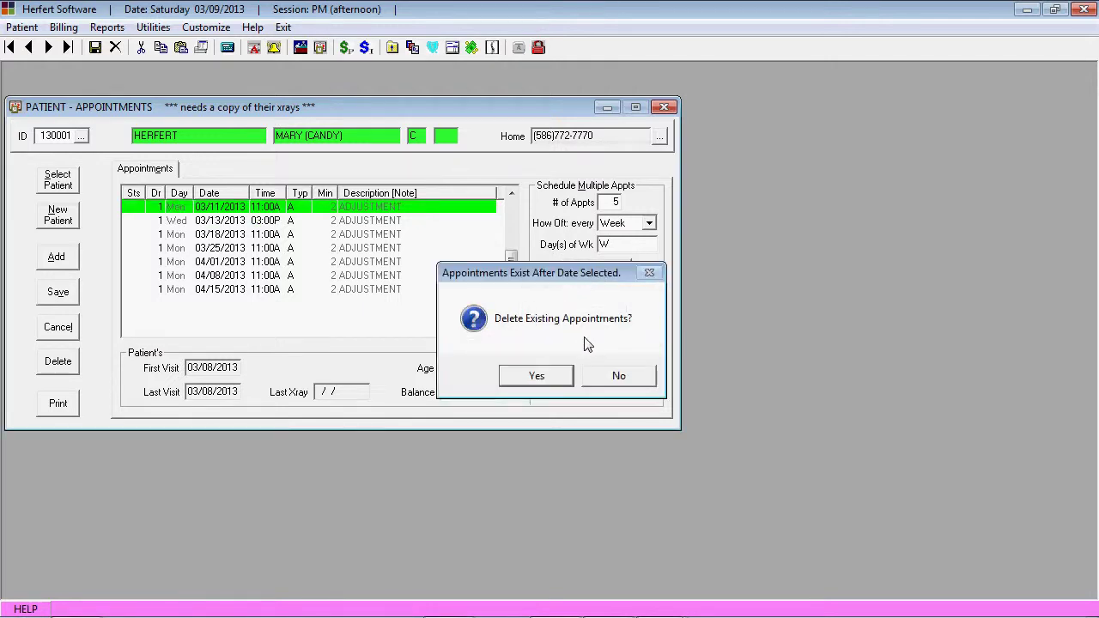
left_click(621, 375)
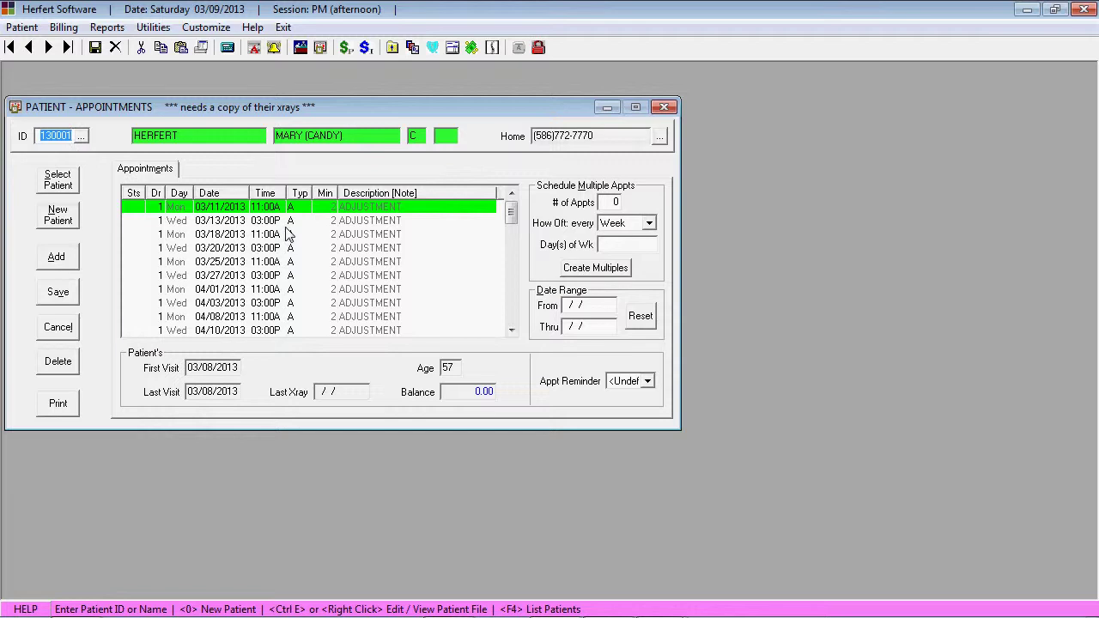
Delete the appointments in the 04/01/2013–04/03/2013 date range.
left_click(221, 292)
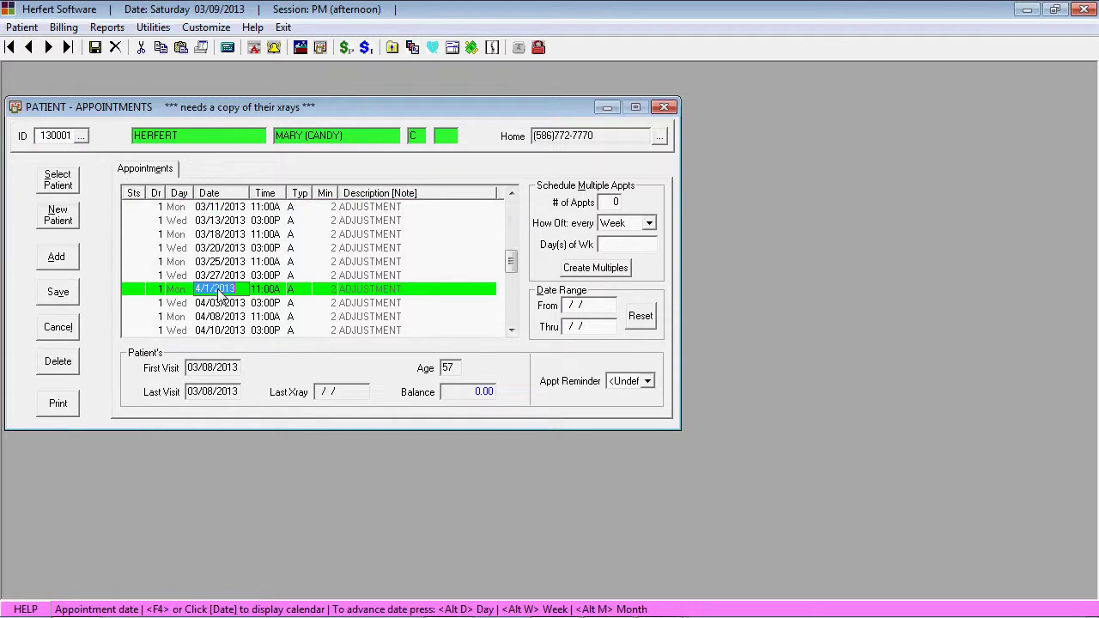
left_click(565, 307)
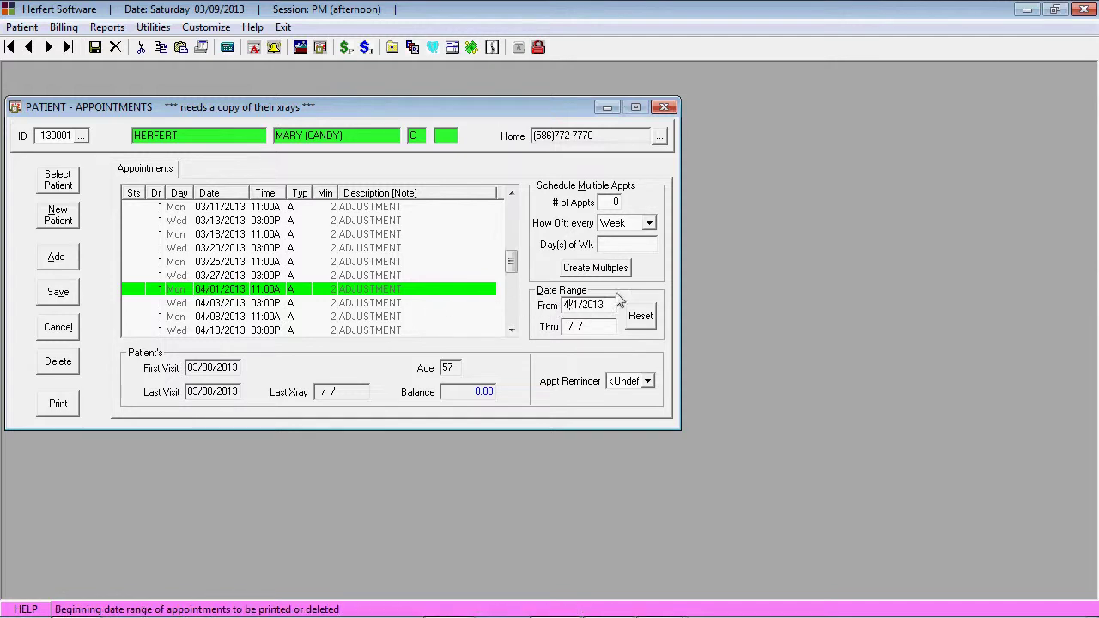
left_click(213, 305)
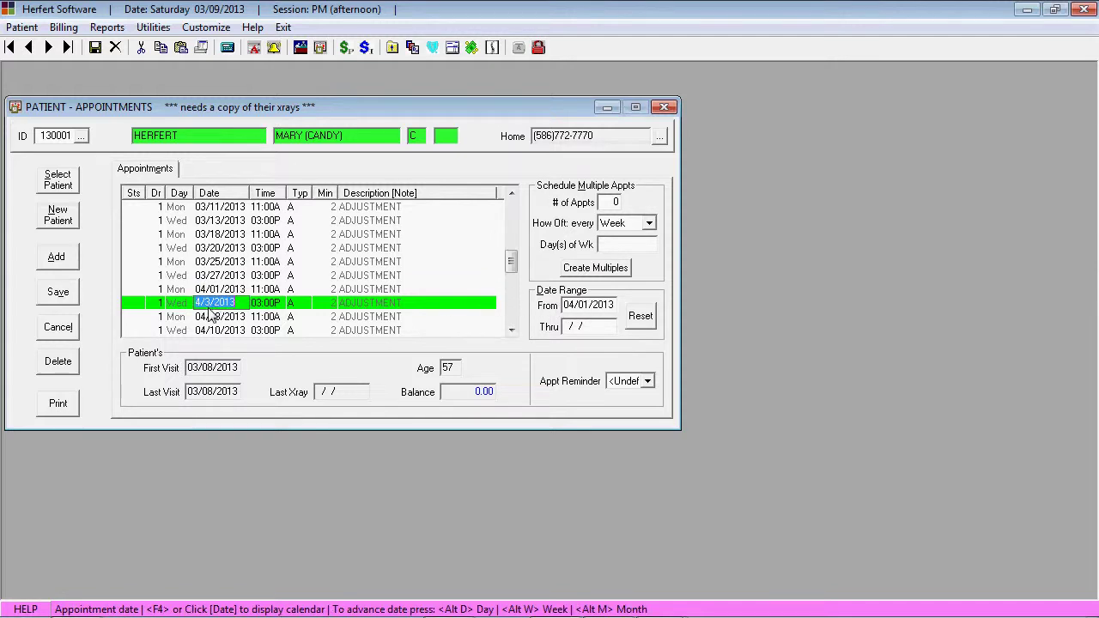
left_click(590, 331)
type("4/3/2013")
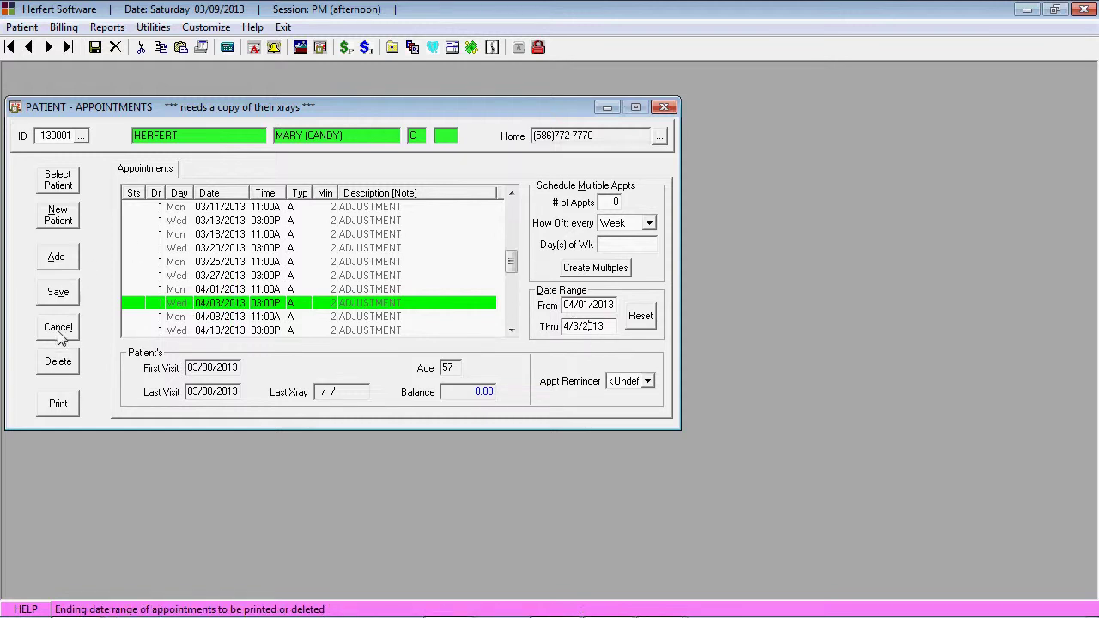
left_click(57, 361)
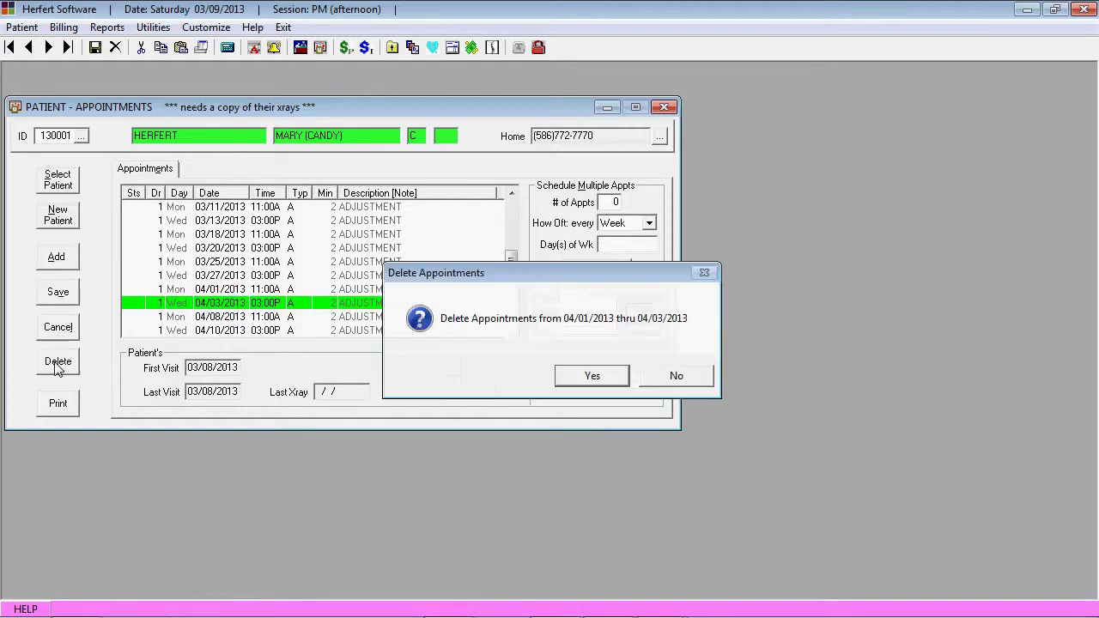
left_click(575, 381)
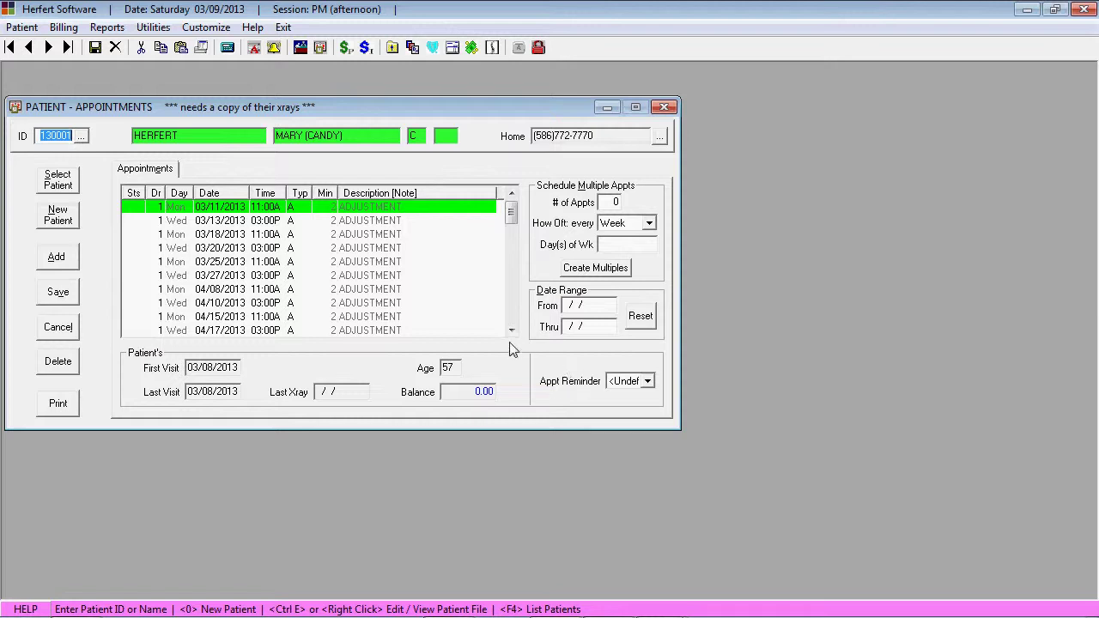
Delete the appointments in the 03/25/2013–04/08/2013 date range.
left_click(264, 261)
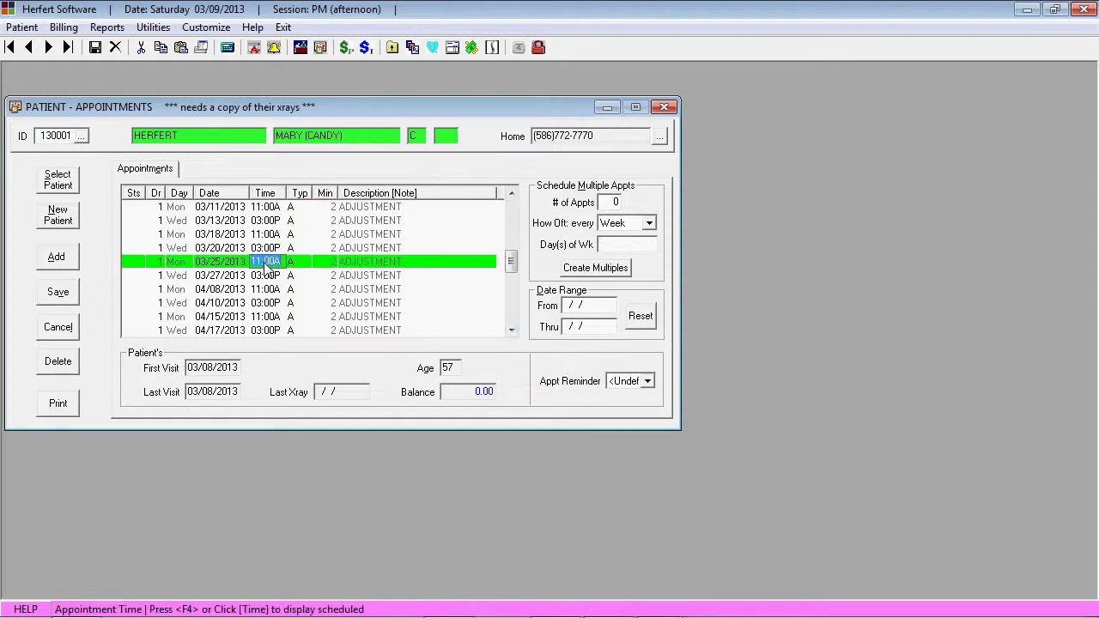
left_click(599, 309)
type("3/25/2013")
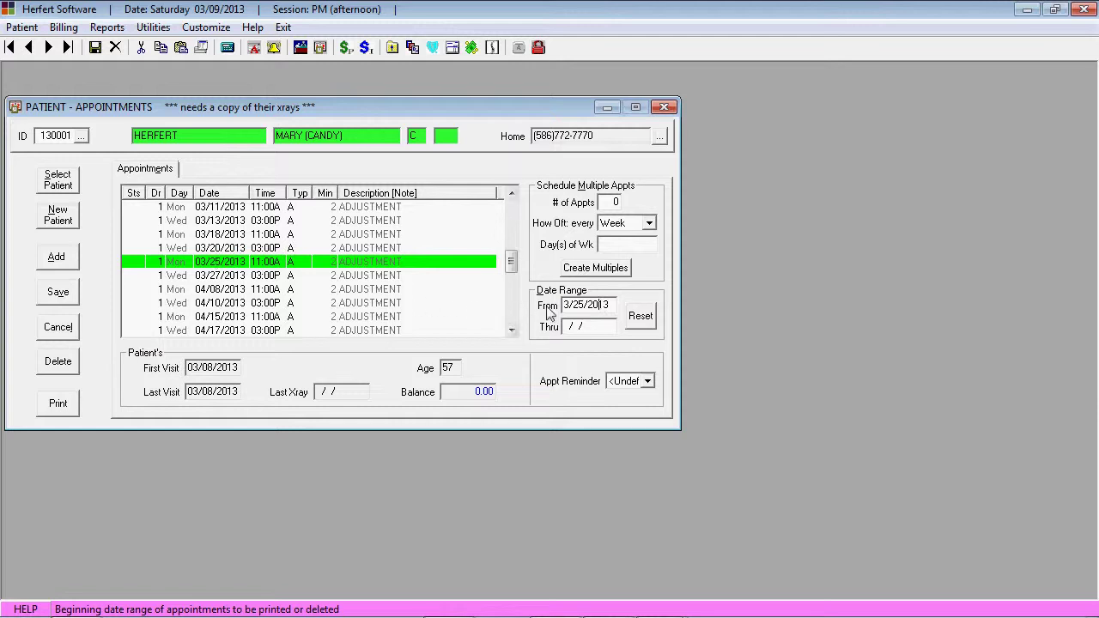
left_click(254, 292)
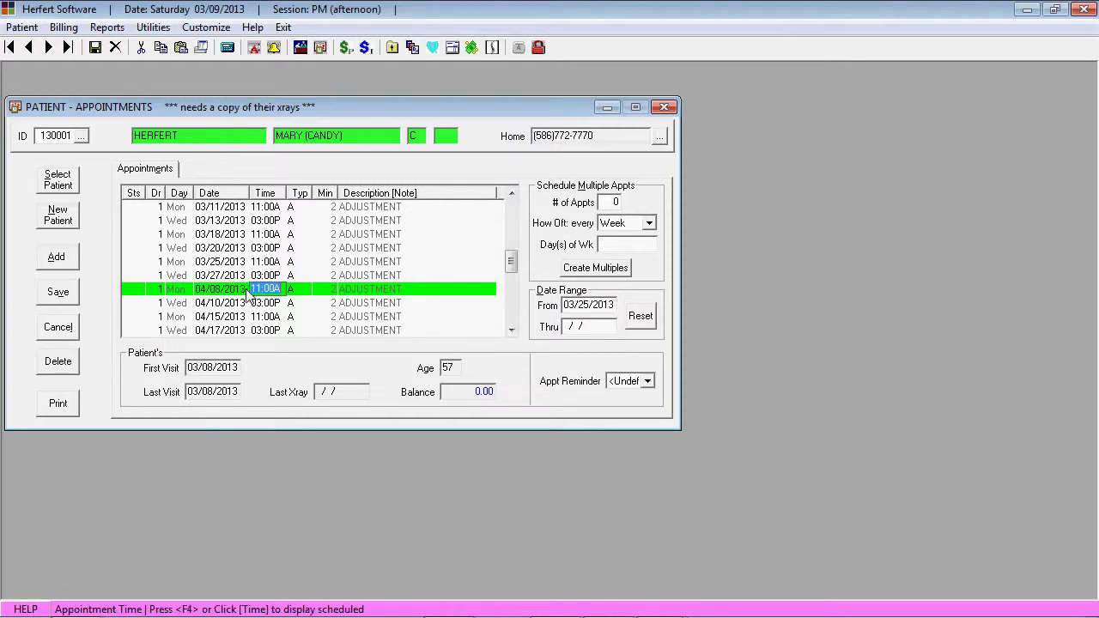
left_click(605, 330)
type("4/8/2013")
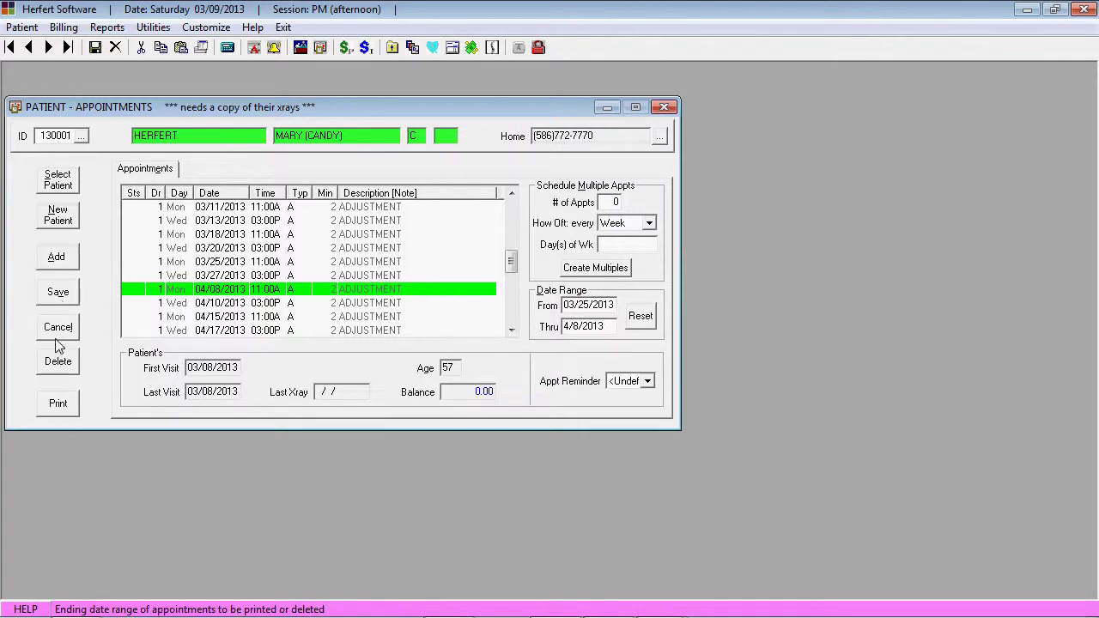
left_click(65, 364)
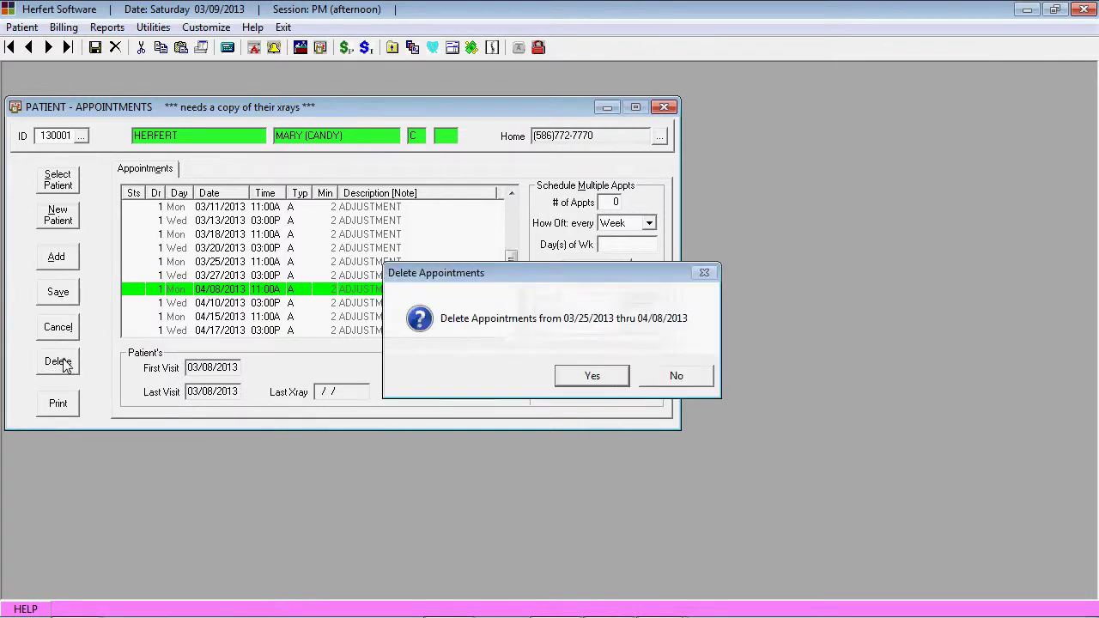
left_click(592, 376)
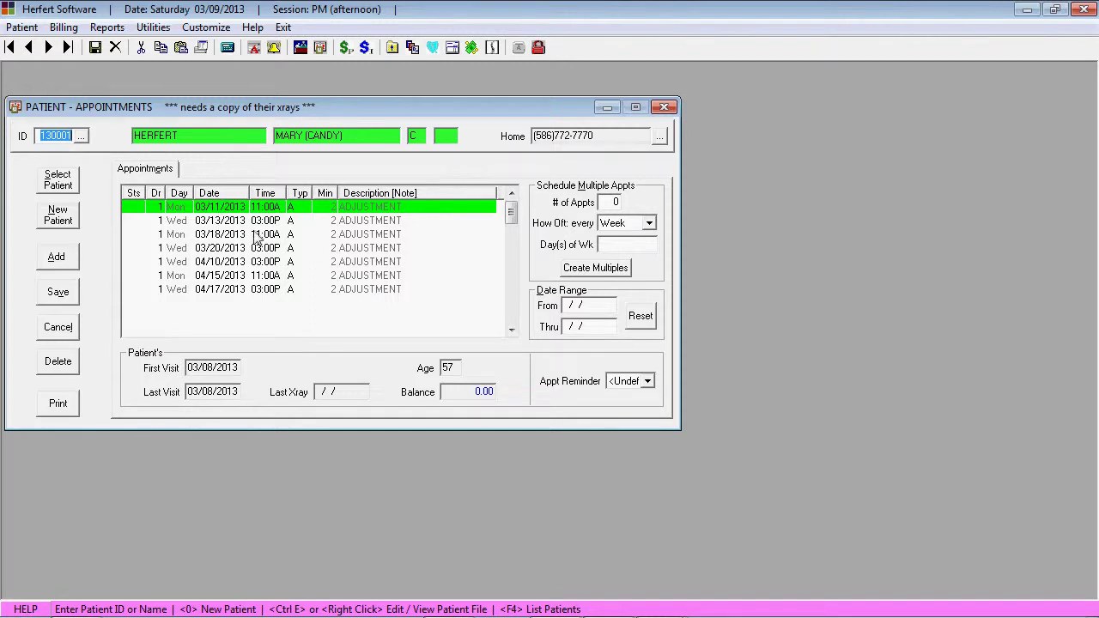
Show the Note column and save 'need to return xrays' on the 03/18/2013 row.
left_click(248, 238)
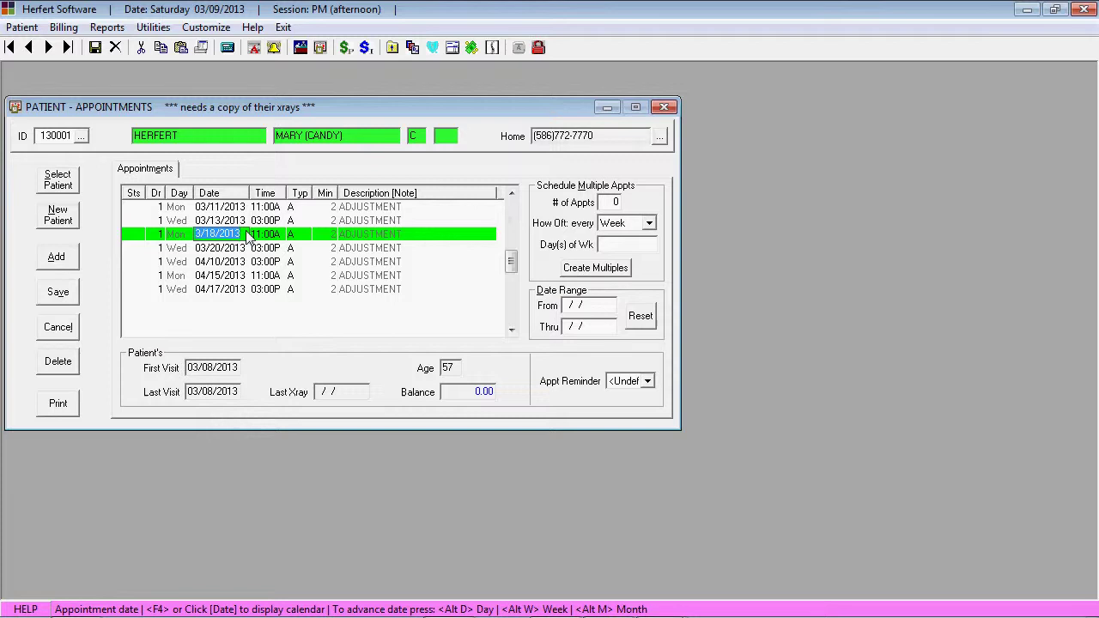
left_click(393, 194)
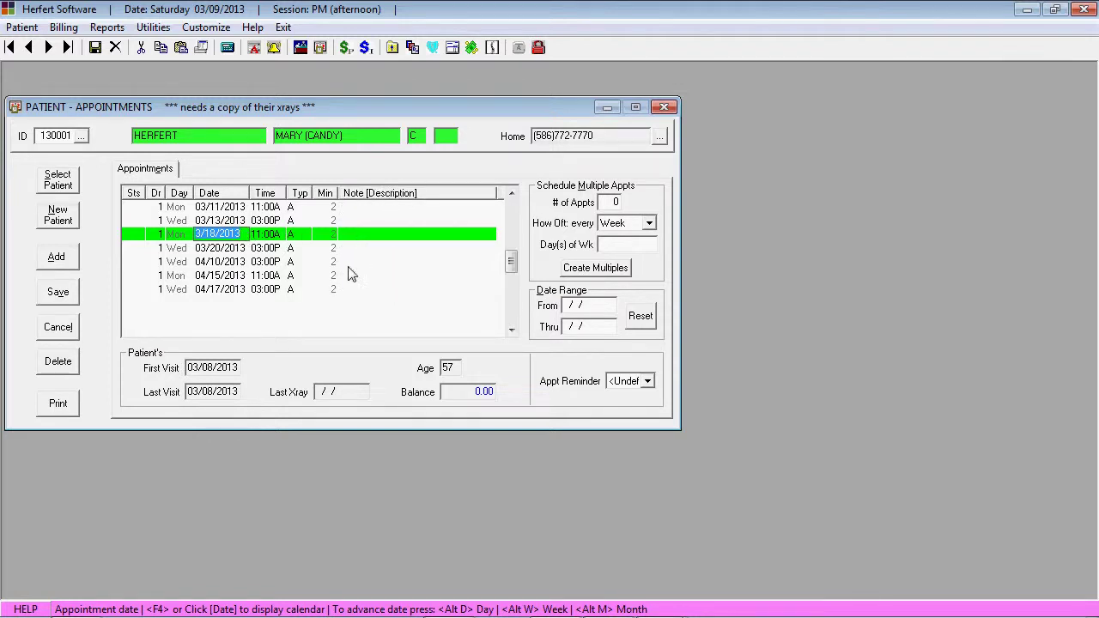
left_click(360, 238)
type("need to return xrays")
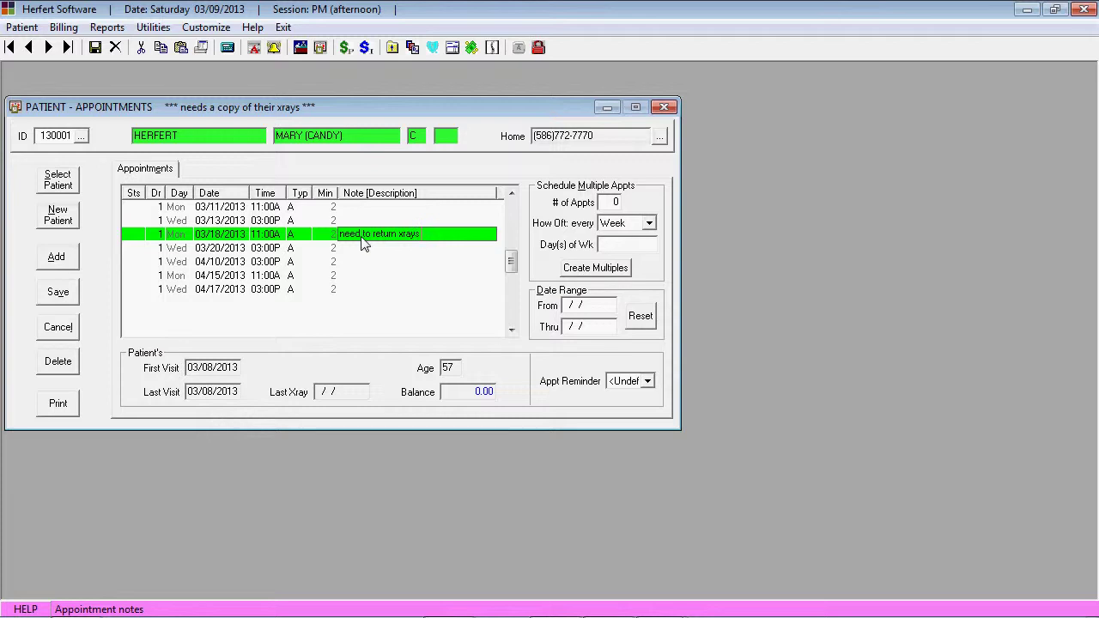
left_click(58, 293)
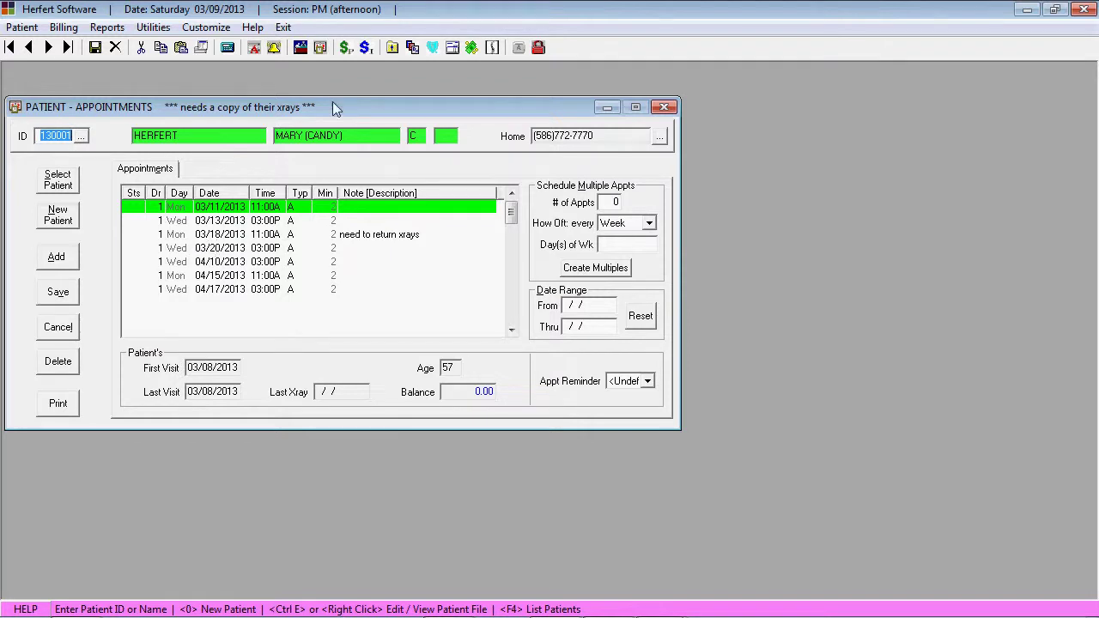
Show the March 18, 2013 schedule with the Note column displaying the 11:00 AM xray-return note.
left_click(253, 49)
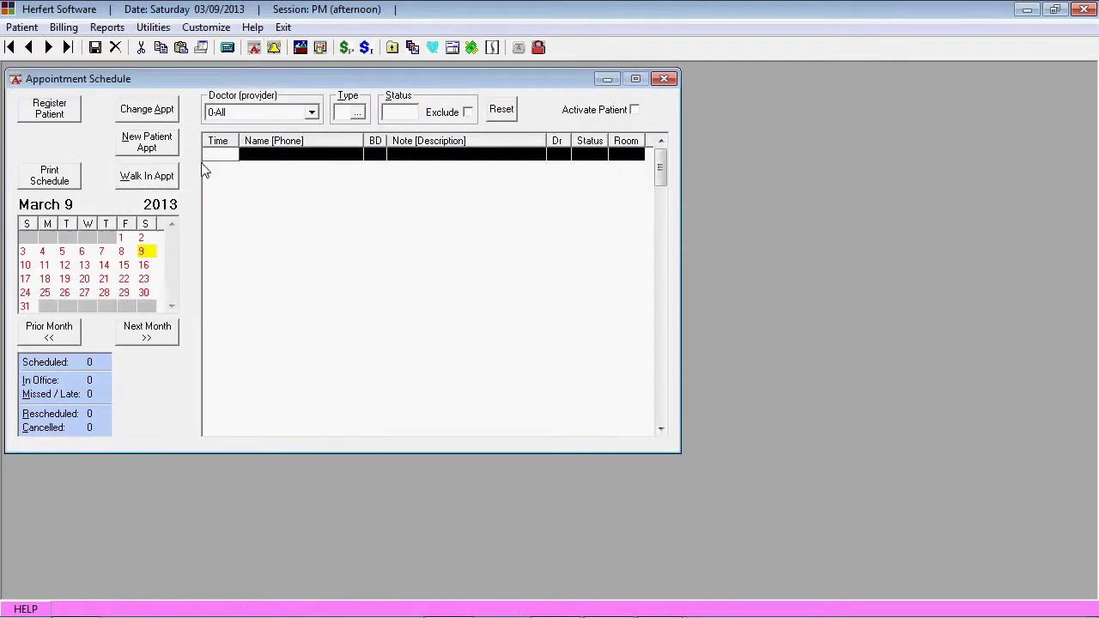
left_click(47, 278)
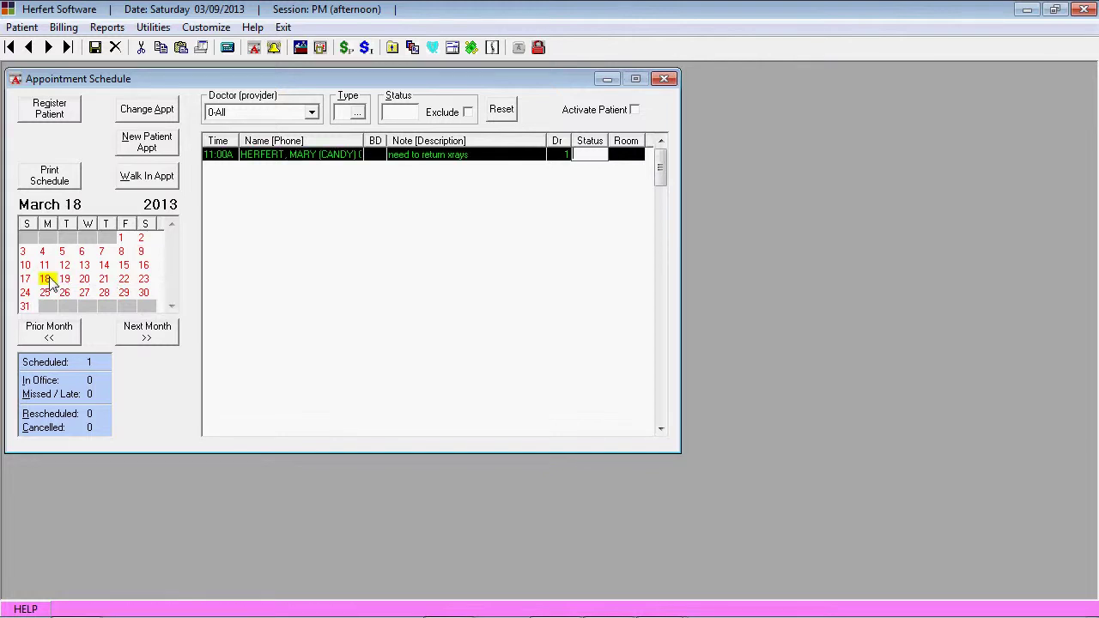
left_click(428, 143)
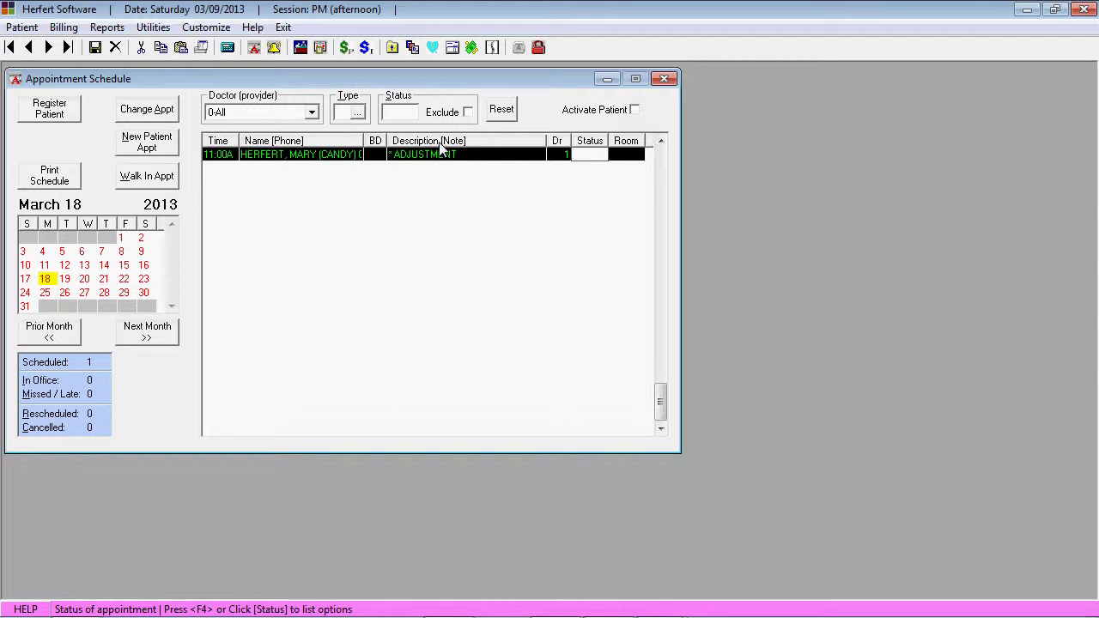
left_click(441, 142)
Open the Appointments report with Print Notes set to Yes and Session set to Both AM and PM.
left_click(107, 27)
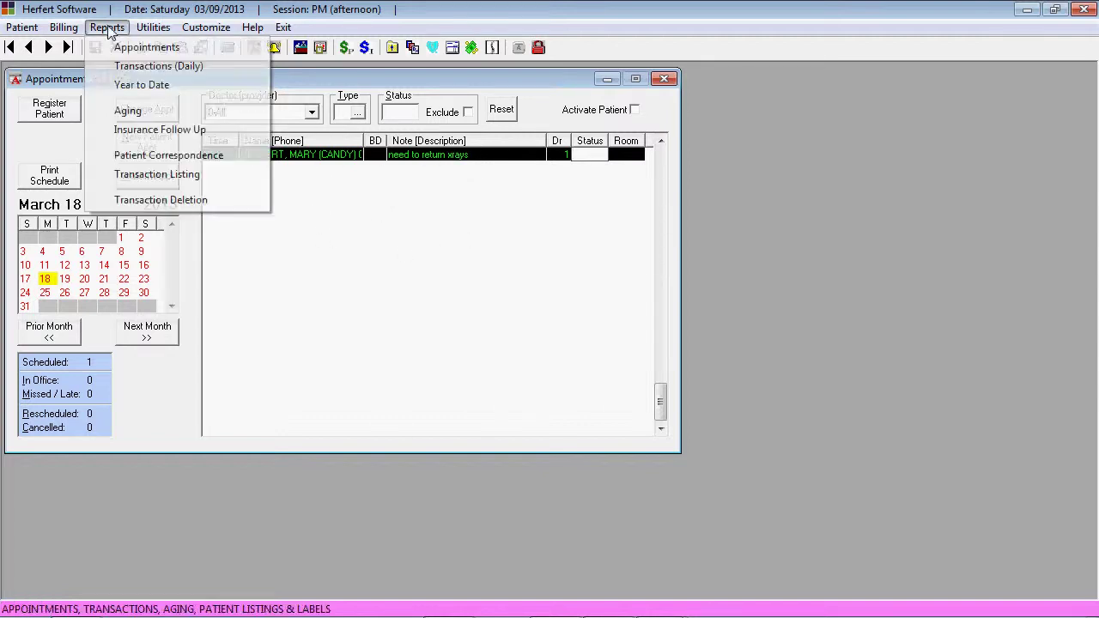
left_click(115, 47)
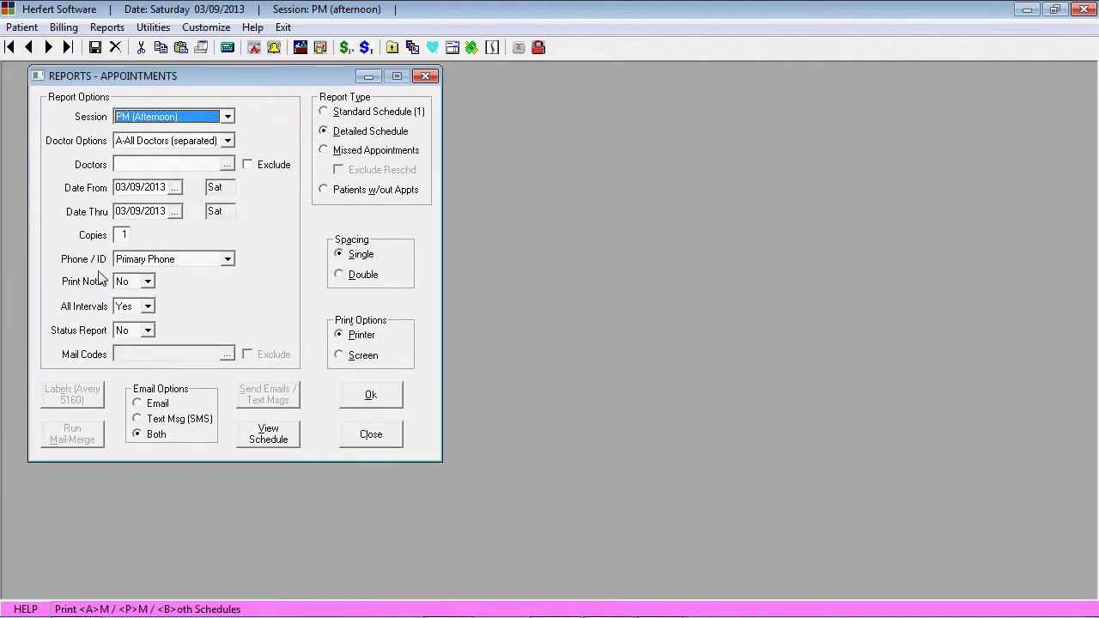
left_click(147, 285)
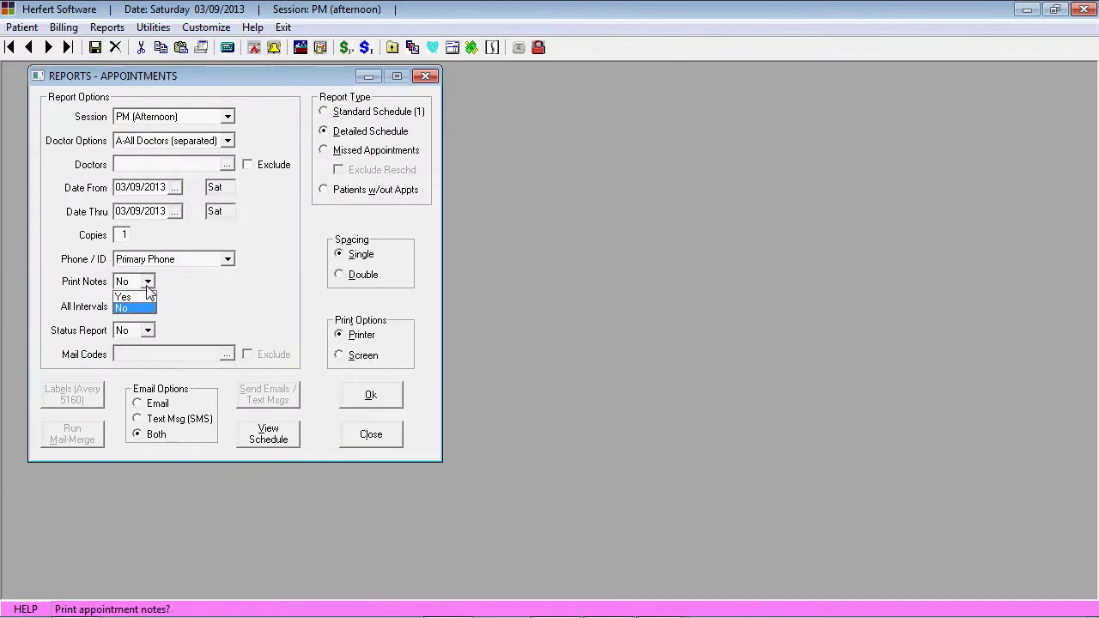
left_click(148, 300)
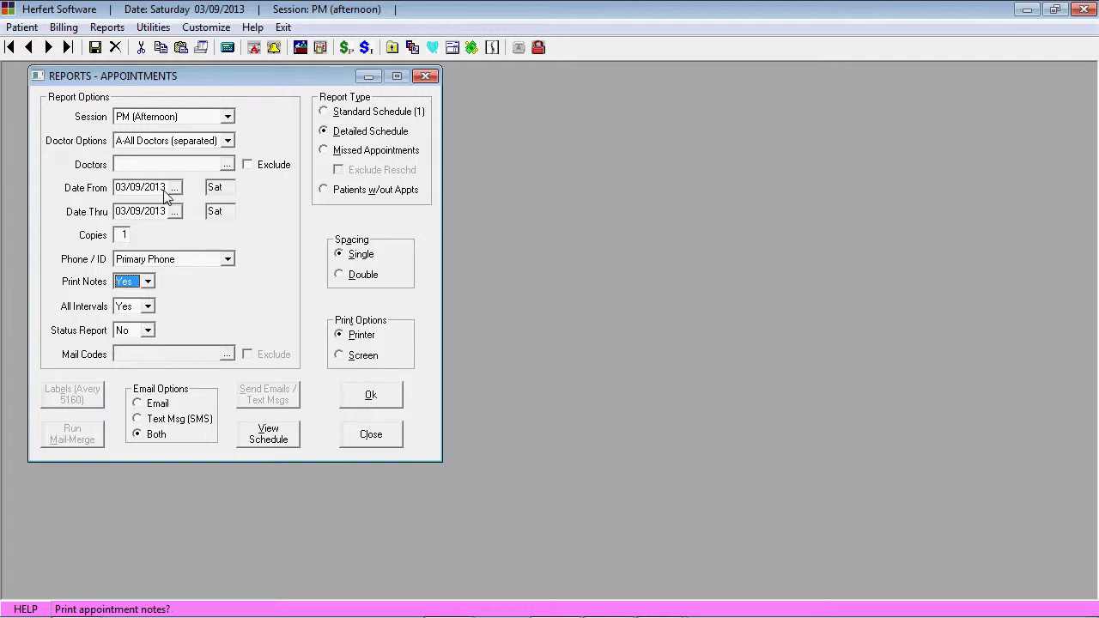
left_click(228, 119)
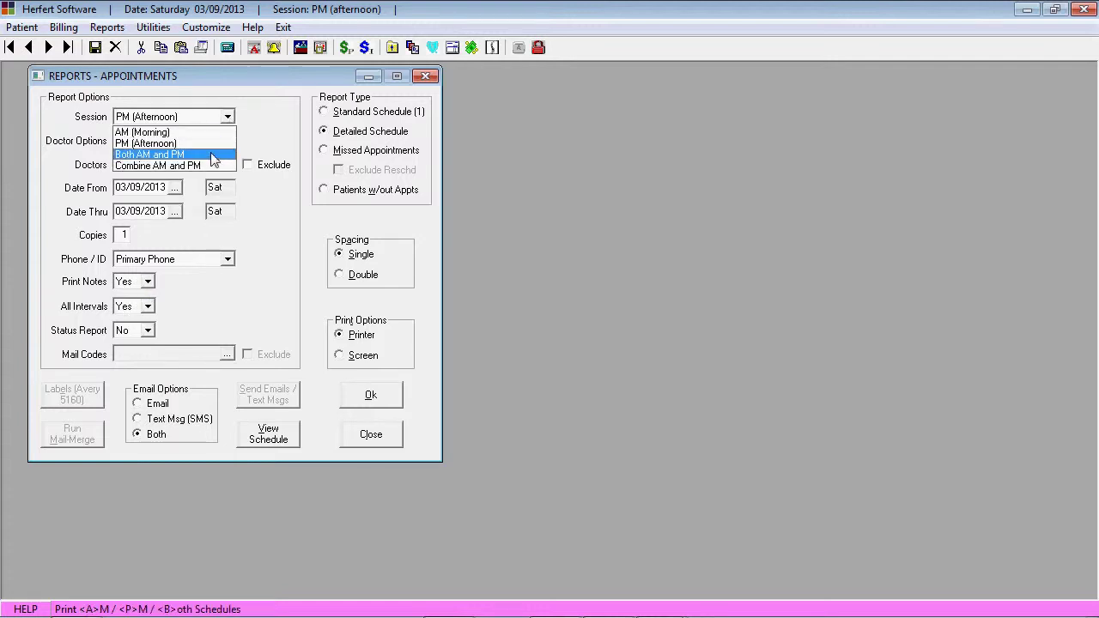
left_click(211, 155)
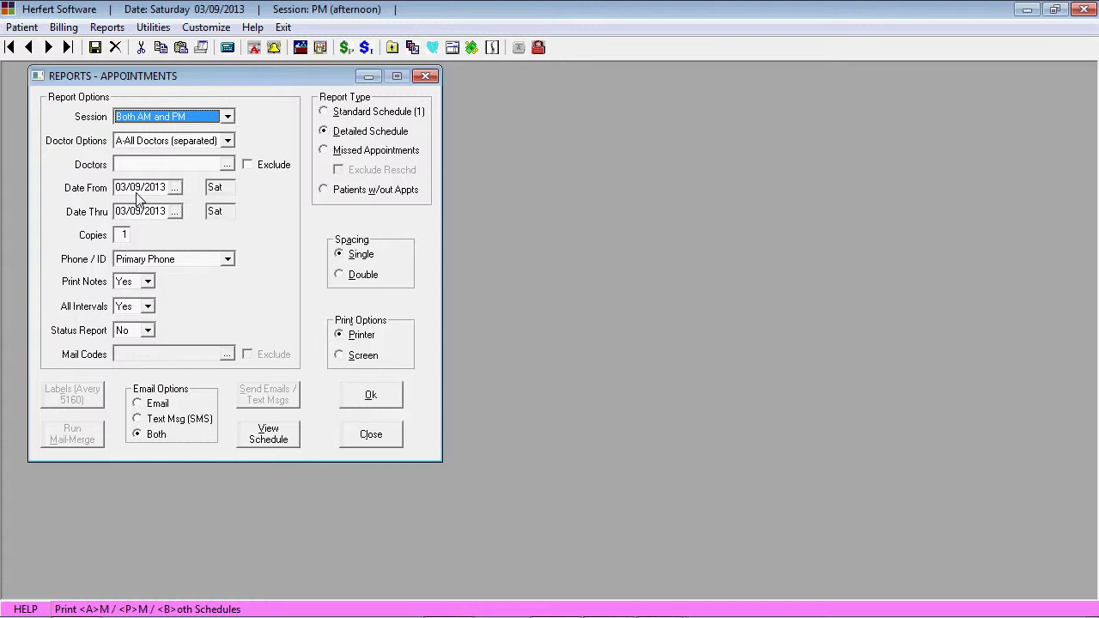
Set the report Date From to 03/18/2013 and Print Options to Screen.
left_click(138, 189)
left_click_drag(163, 189, 82, 190)
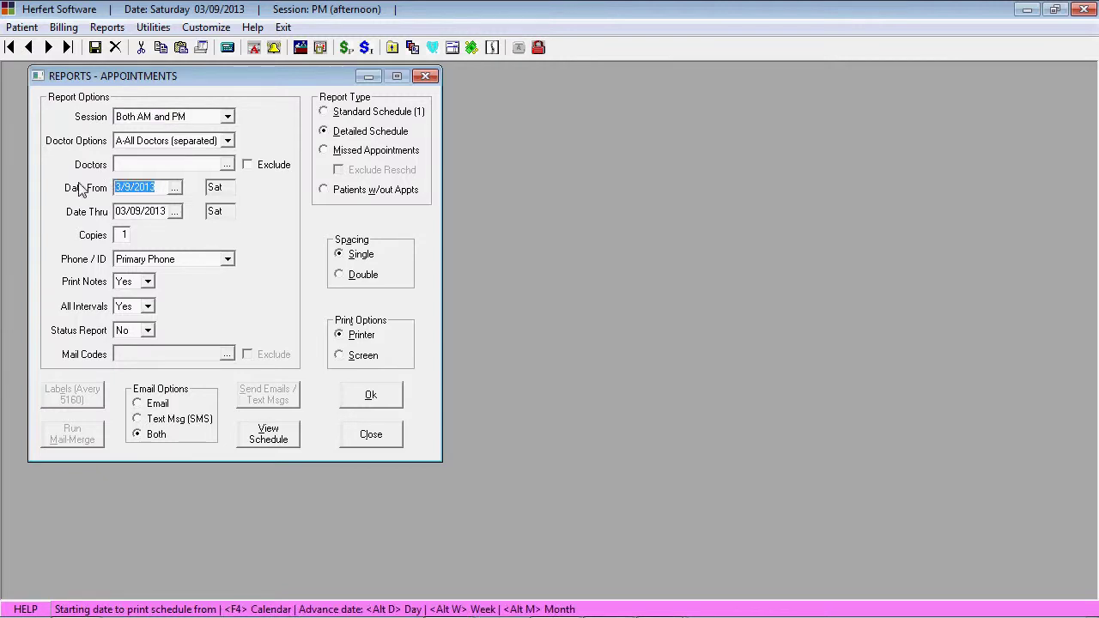
type("03")
key("Tab")
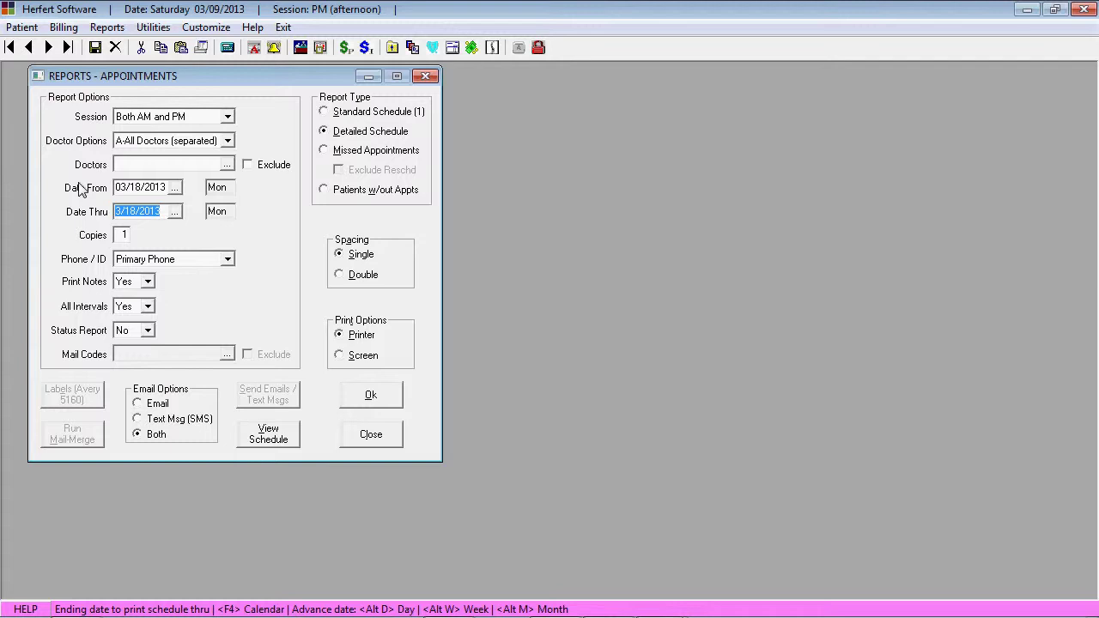
left_click(339, 354)
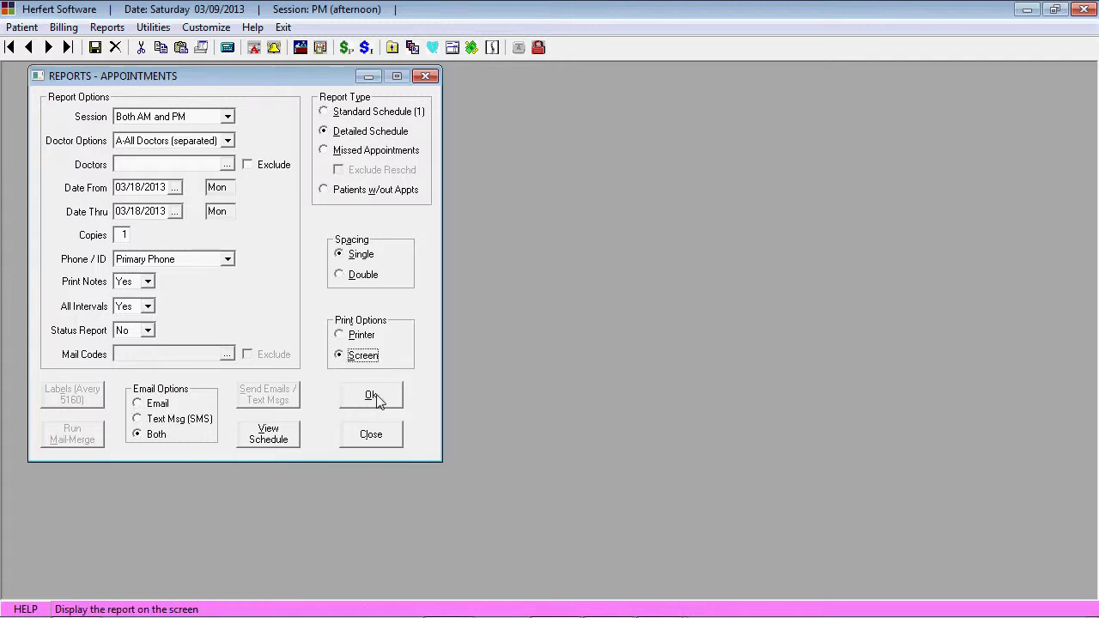
left_click(372, 397)
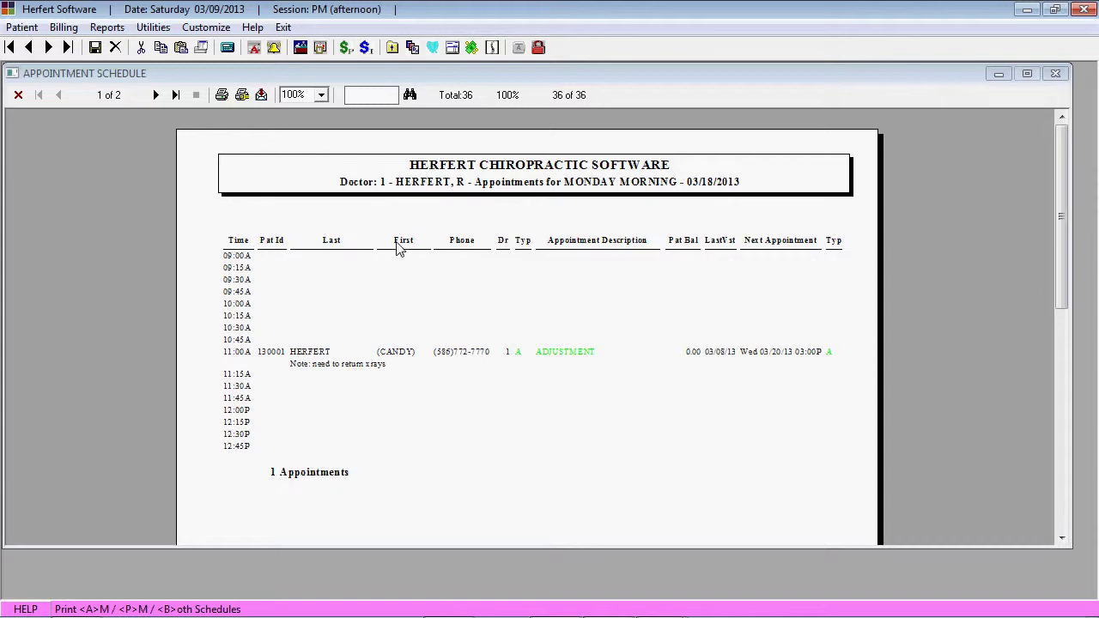
left_click(1056, 75)
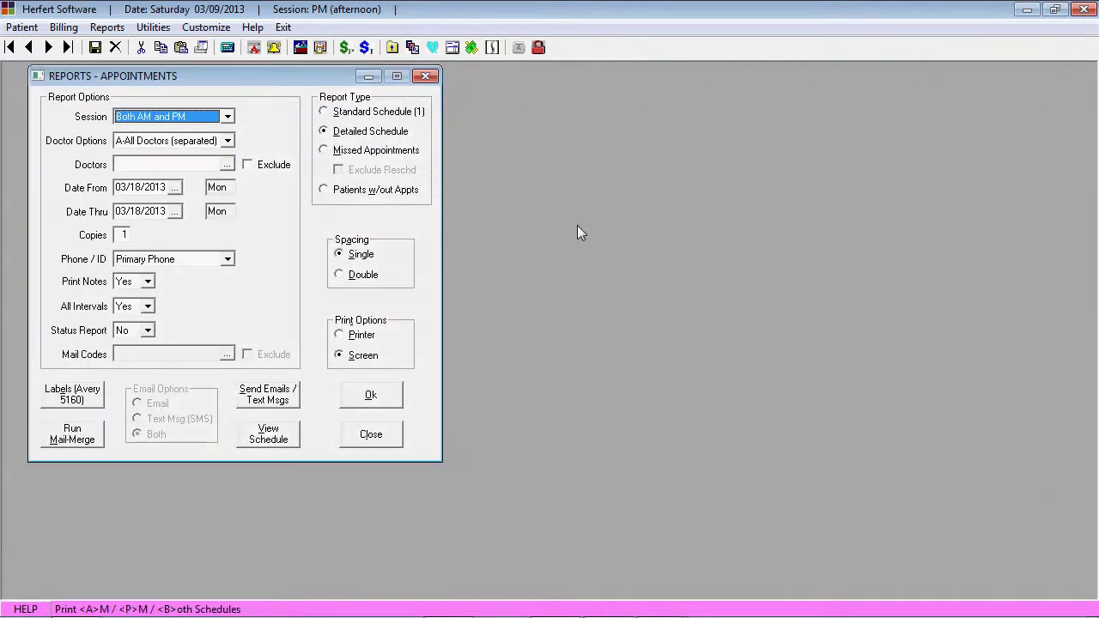